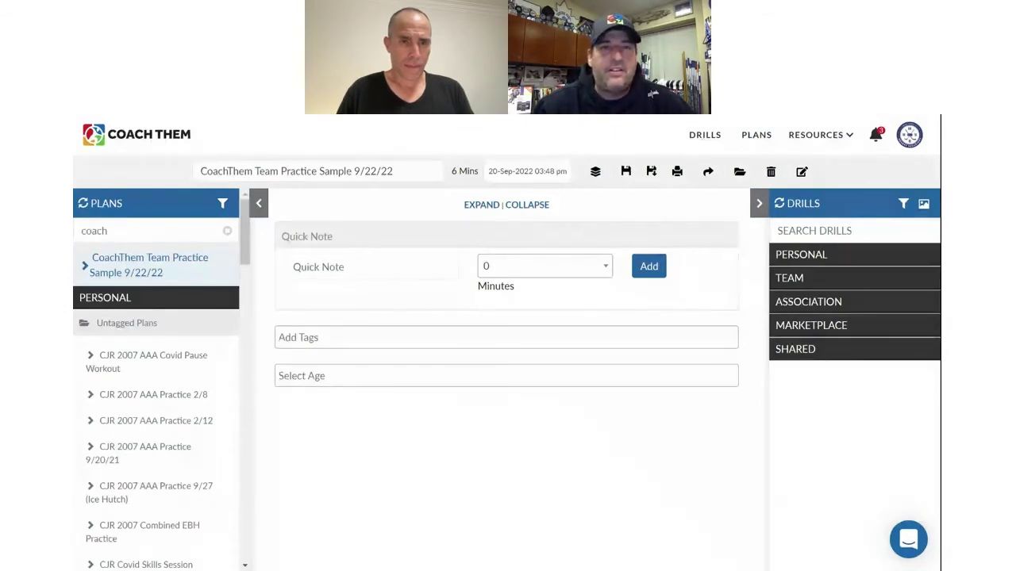
- Rename the open plan to CoachThem Team Practice Sample 9/20/22 and save it
{"action": "left_click", "coordinate": [376, 172]}
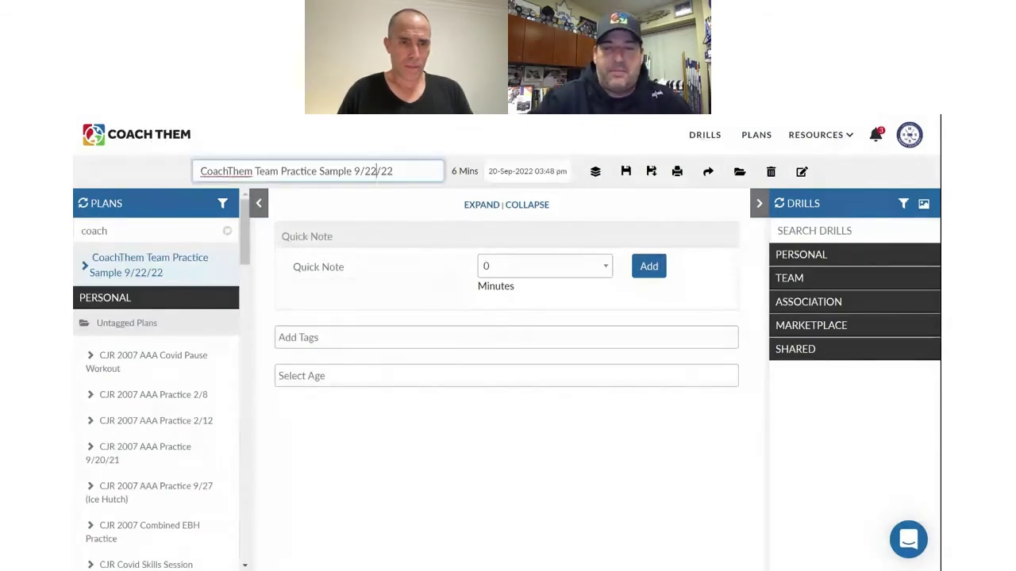
{"action": "key", "text": "BackSpace"}
{"action": "type", "text": "0"}
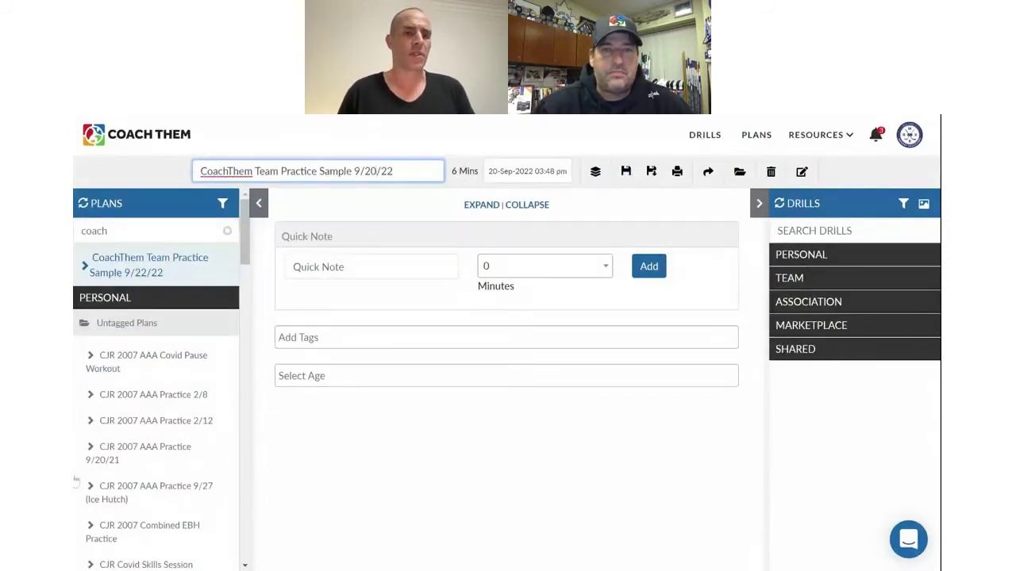
{"action": "left_click", "coordinate": [626, 172]}
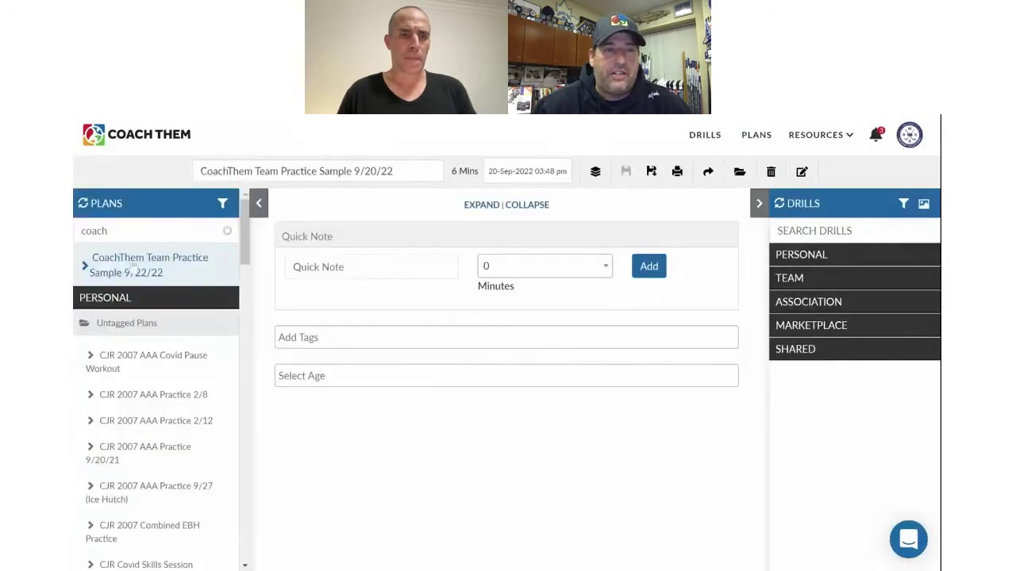
- Open the plan named Template from the Template folder of the personal plans
{"action": "left_click", "coordinate": [122, 329]}
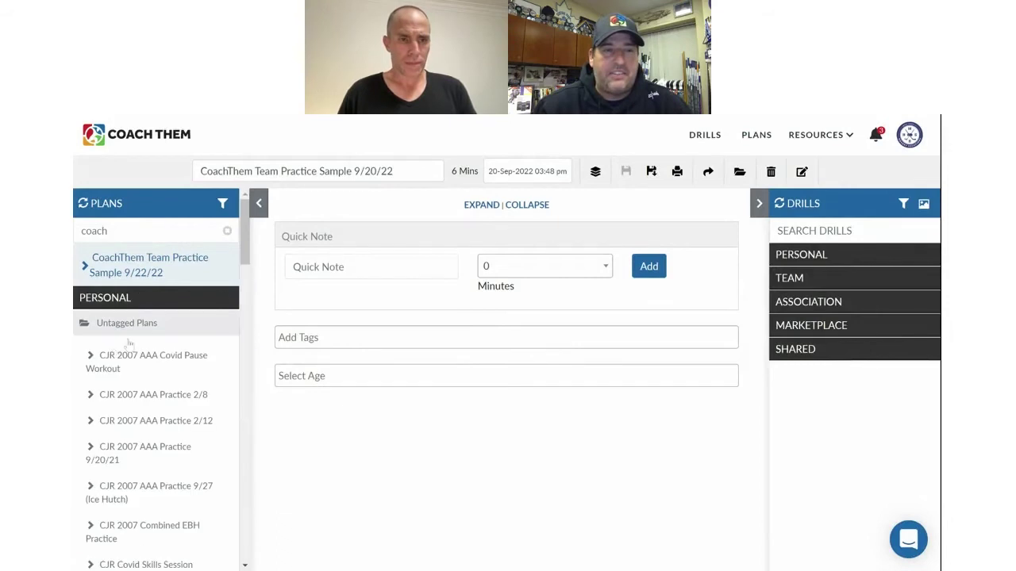
{"action": "left_click", "coordinate": [132, 325]}
{"action": "left_click", "coordinate": [124, 353]}
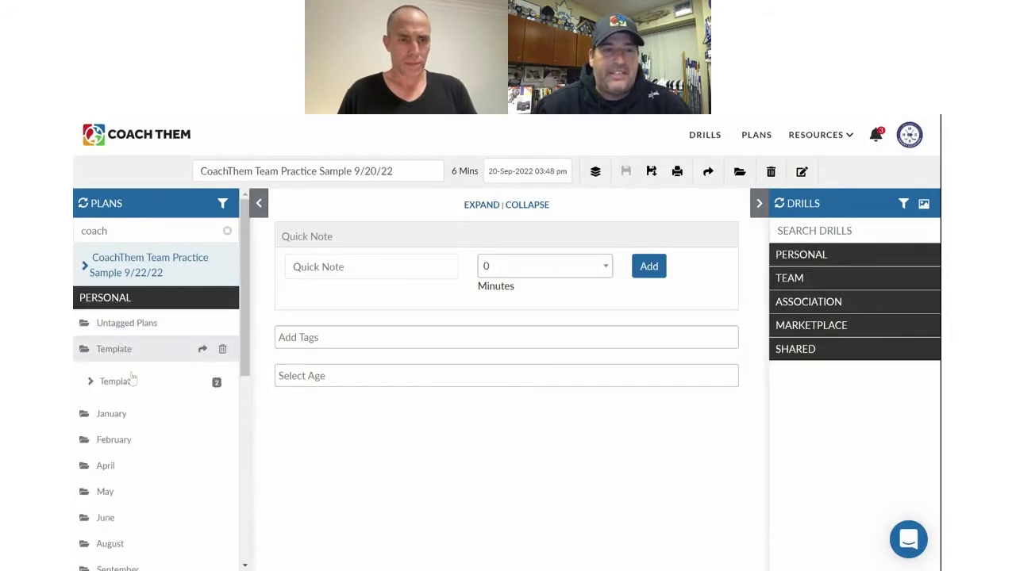
{"action": "left_click", "coordinate": [121, 381]}
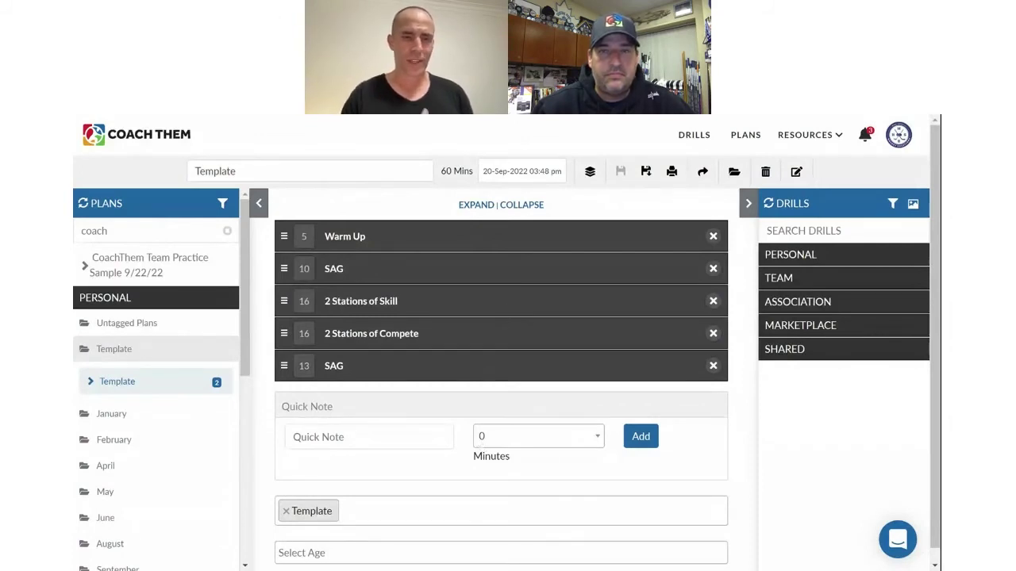
- Replace the template plan's title with CoachThem Sample Practice 9/20/22
{"action": "left_click", "coordinate": [636, 178]}
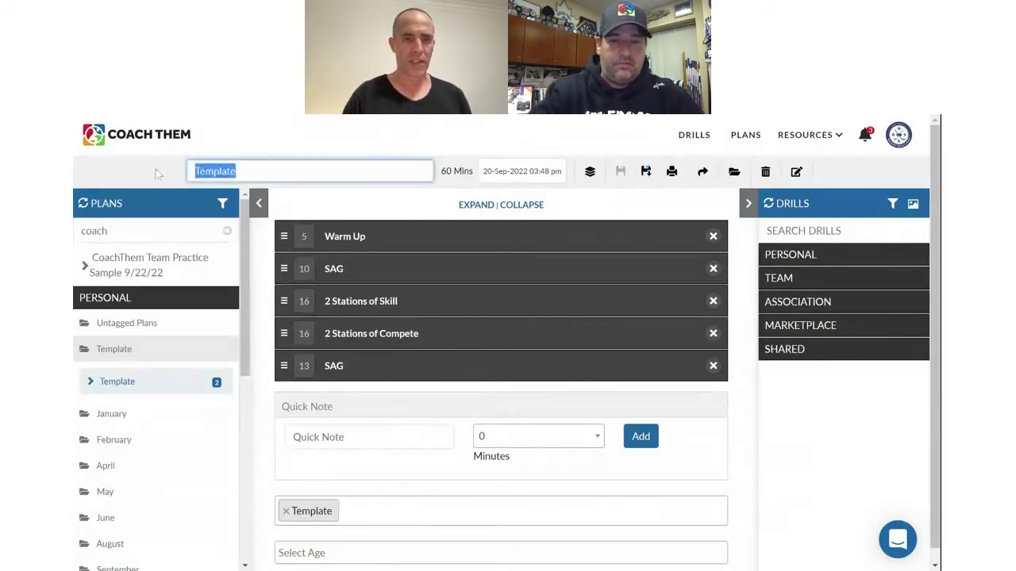
{"action": "type", "text": "CoachT"}
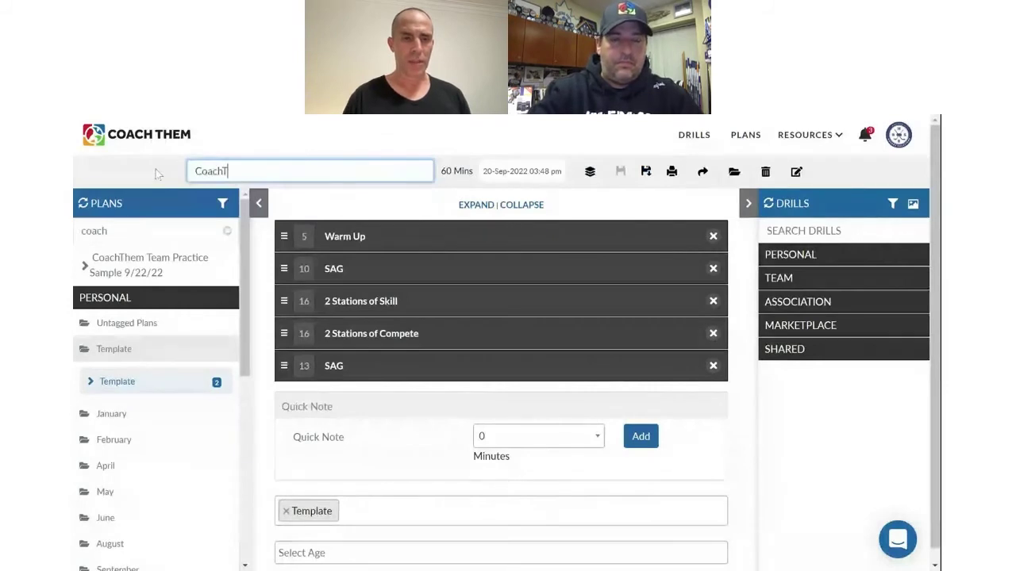
{"action": "type", "text": "hem Sample"}
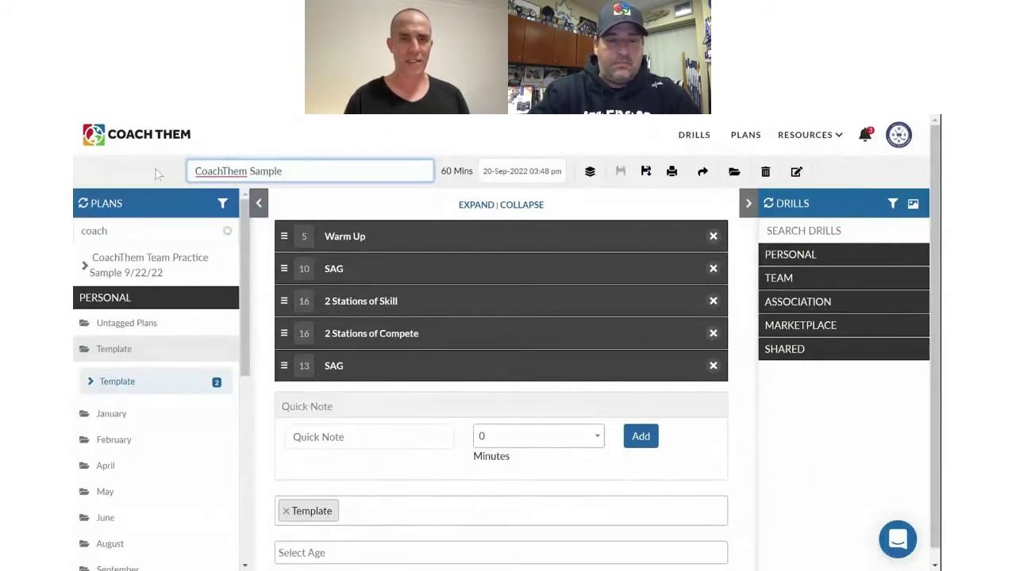
{"action": "type", "text": " Prac"}
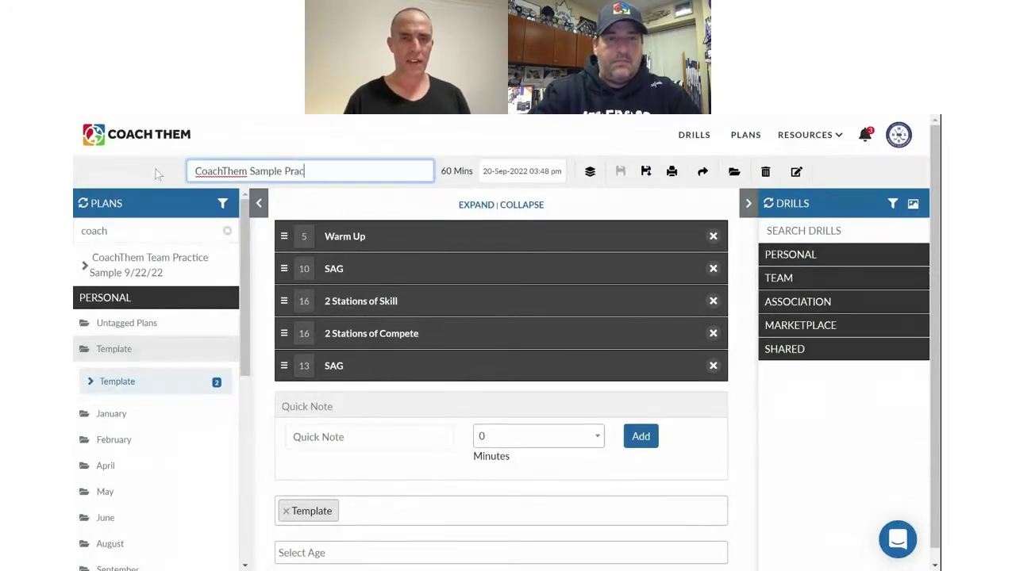
{"action": "type", "text": "tice 9/20/22"}
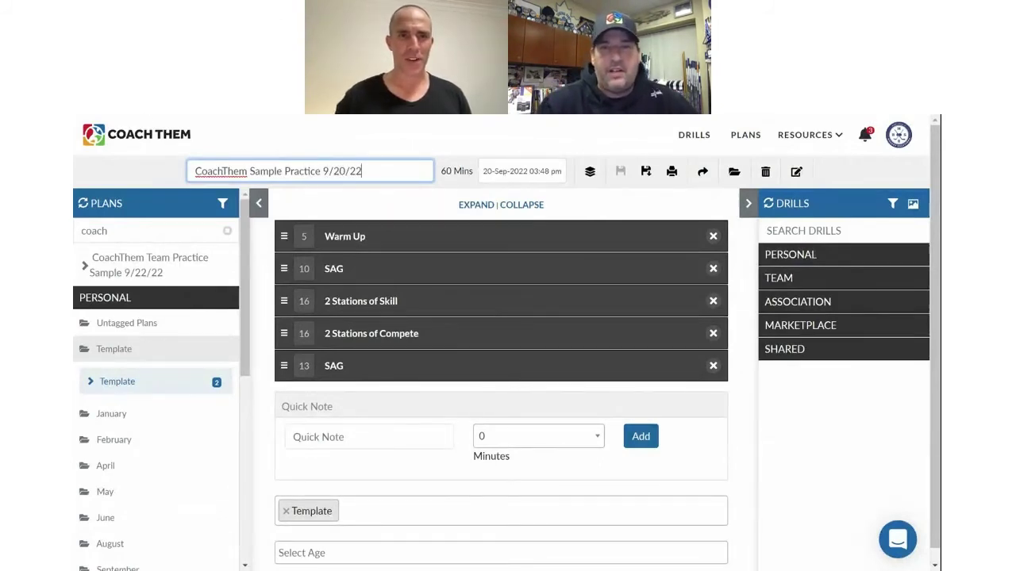
- Save the plan as a new copy named CoachThem Sample Practice 9/20/22 A
{"action": "left_click", "coordinate": [646, 172]}
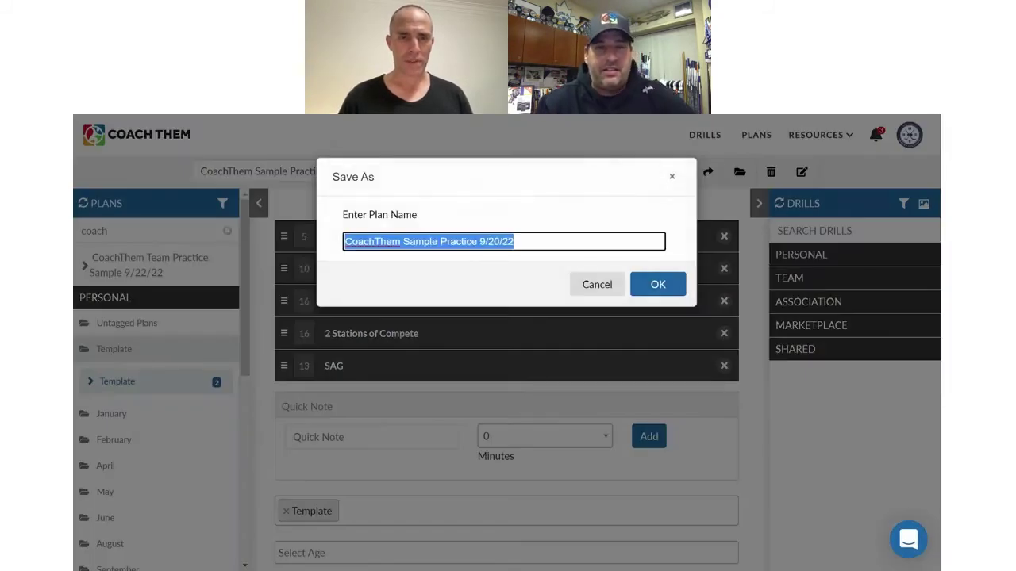
{"action": "left_click", "coordinate": [519, 241]}
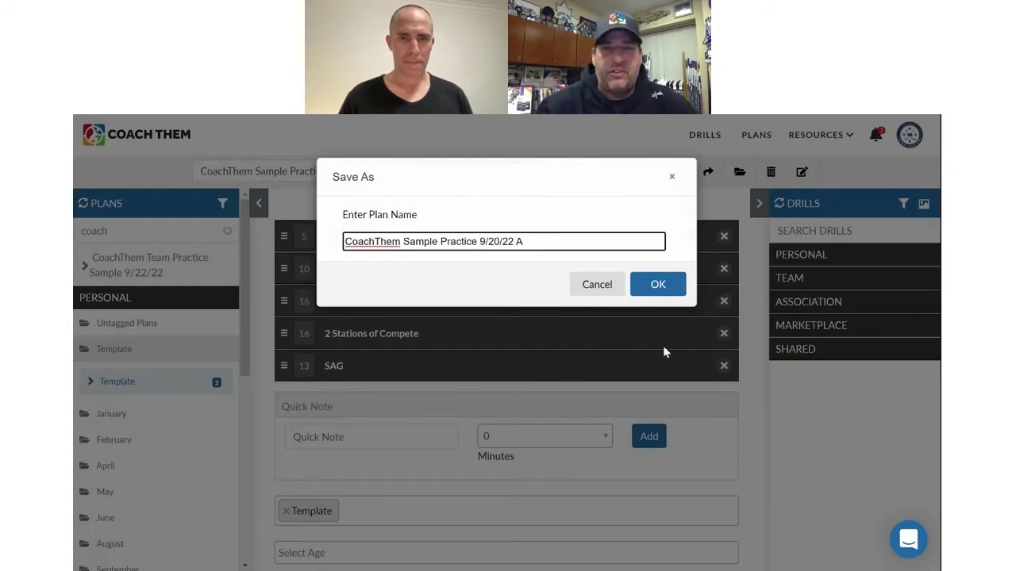
{"action": "left_click", "coordinate": [659, 283]}
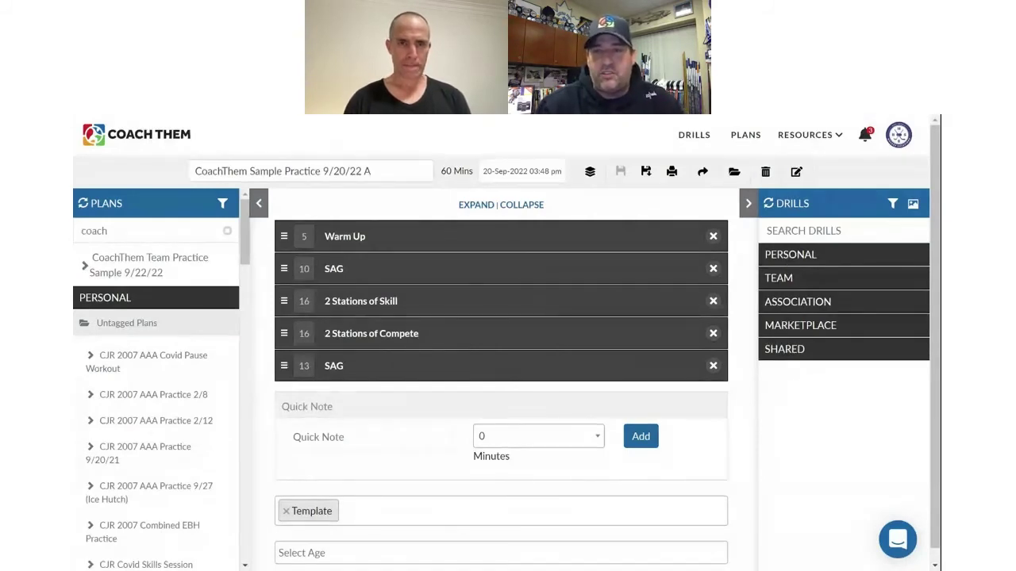
- Expand the Marketplace drill collection and open its Warmup folder
{"action": "left_click", "coordinate": [786, 330]}
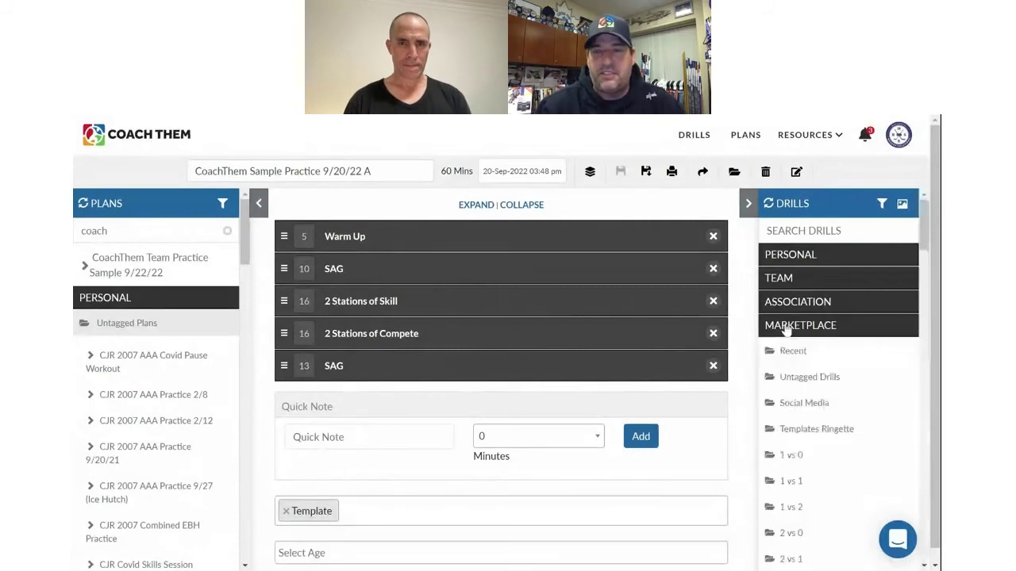
{"action": "scroll", "coordinate": [805, 408], "scroll_direction": "down", "scroll_amount": 15}
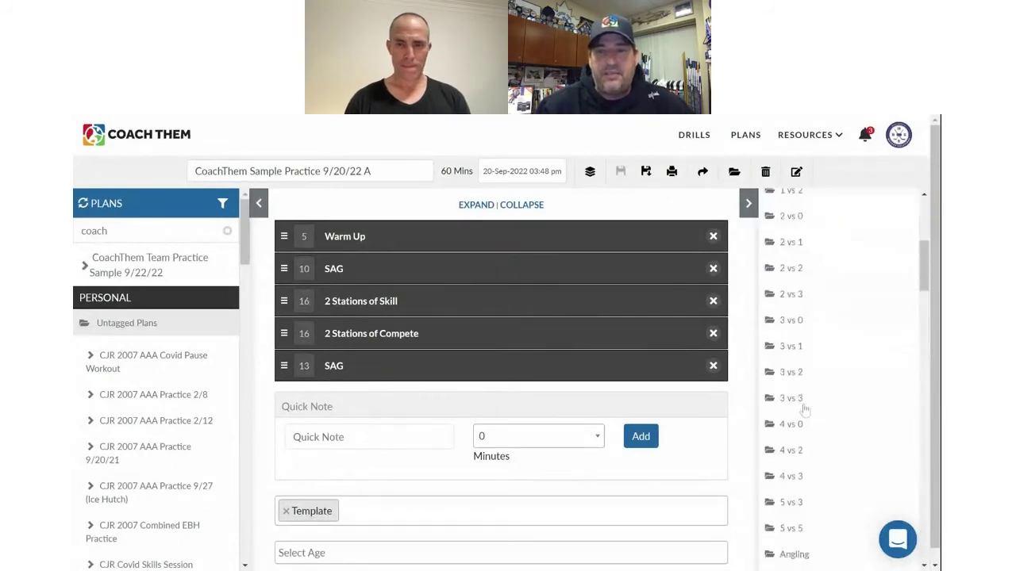
{"action": "scroll", "coordinate": [804, 410], "scroll_direction": "down", "scroll_amount": 5}
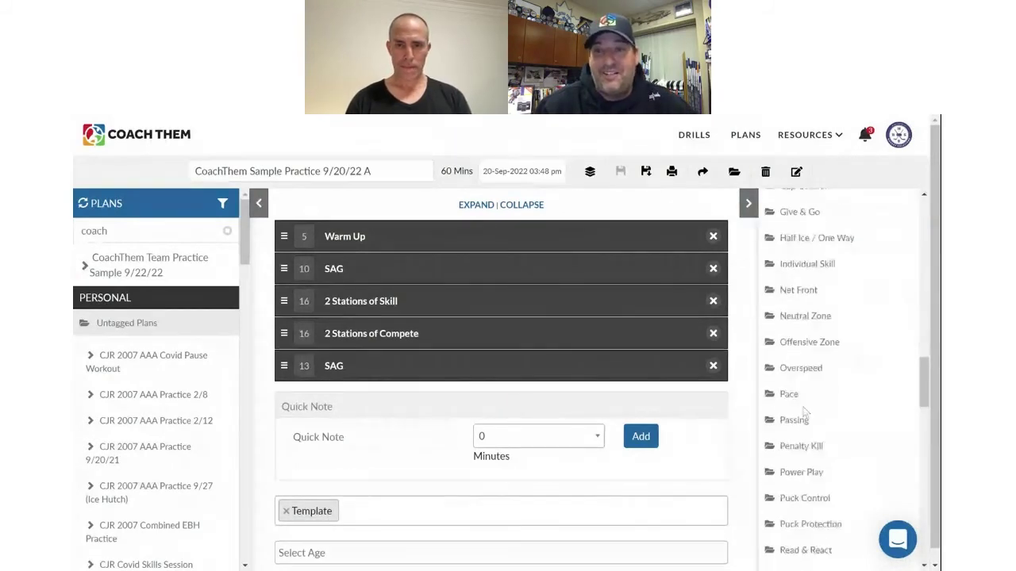
{"action": "scroll", "coordinate": [803, 415], "scroll_direction": "down", "scroll_amount": 3}
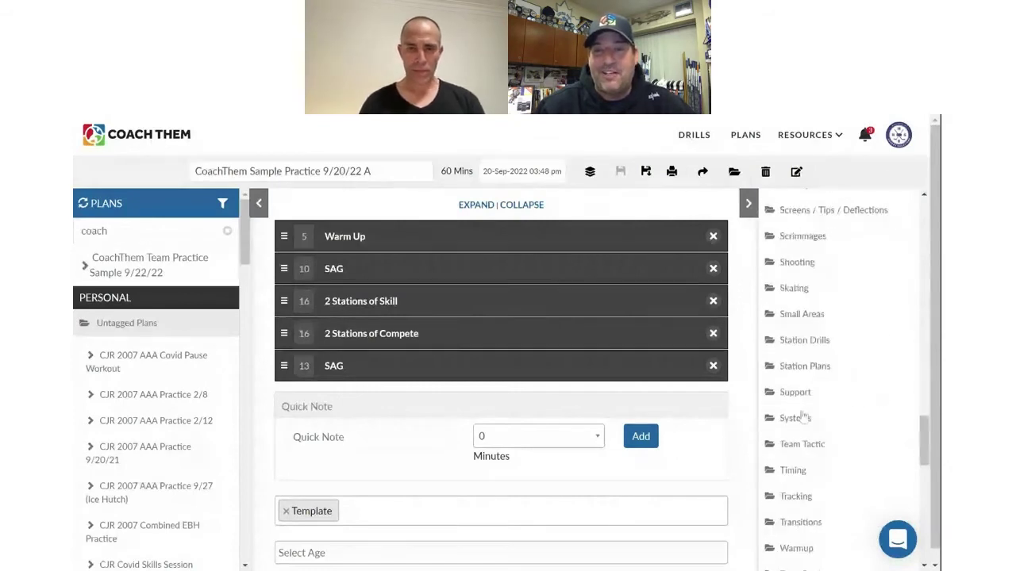
{"action": "scroll", "coordinate": [804, 416], "scroll_direction": "down", "scroll_amount": 3}
{"action": "scroll", "coordinate": [810, 417], "scroll_direction": "up", "scroll_amount": 2}
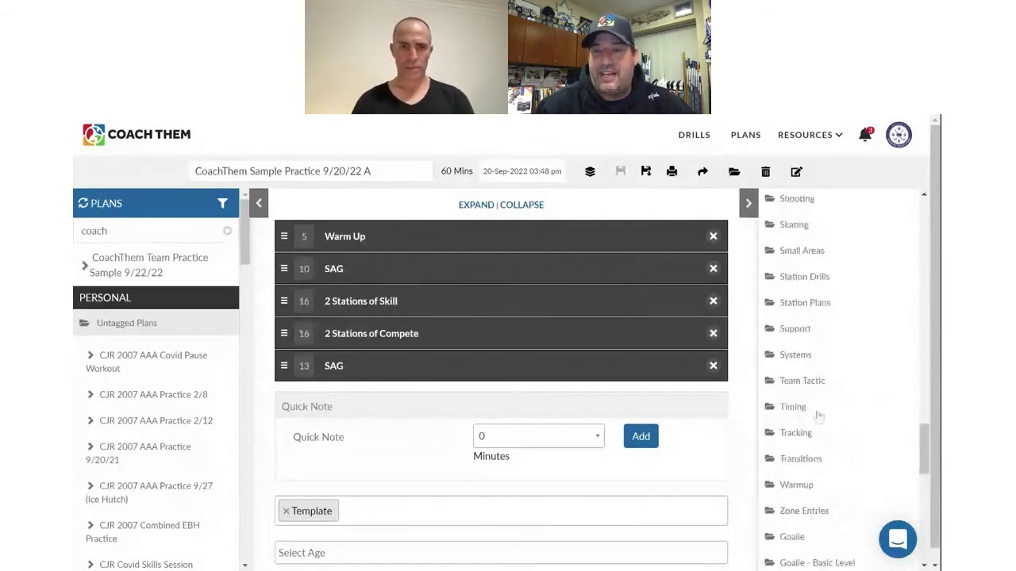
{"action": "scroll", "coordinate": [816, 417], "scroll_direction": "down", "scroll_amount": 1}
{"action": "scroll", "coordinate": [817, 413], "scroll_direction": "down", "scroll_amount": 3}
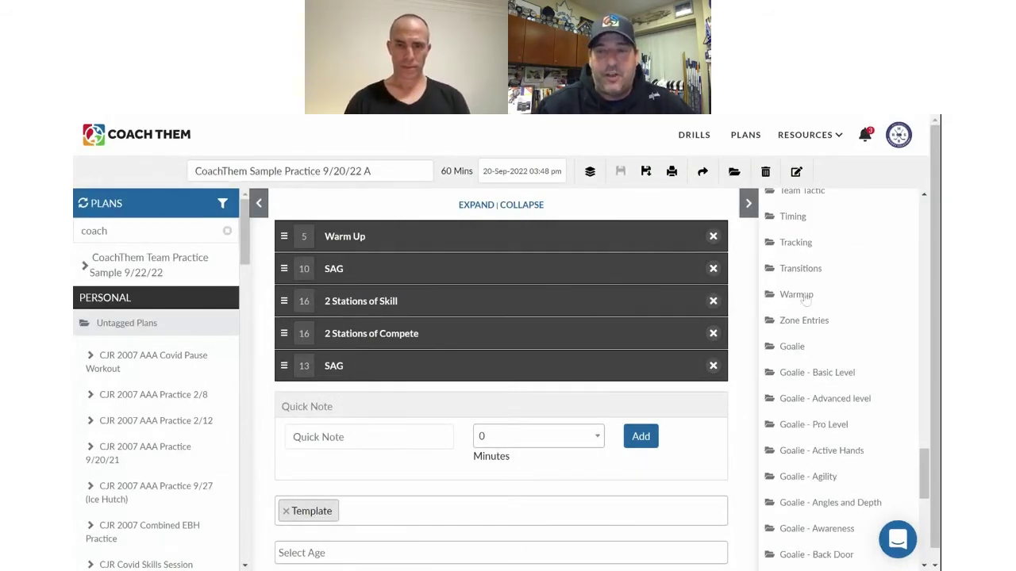
{"action": "left_click", "coordinate": [798, 295]}
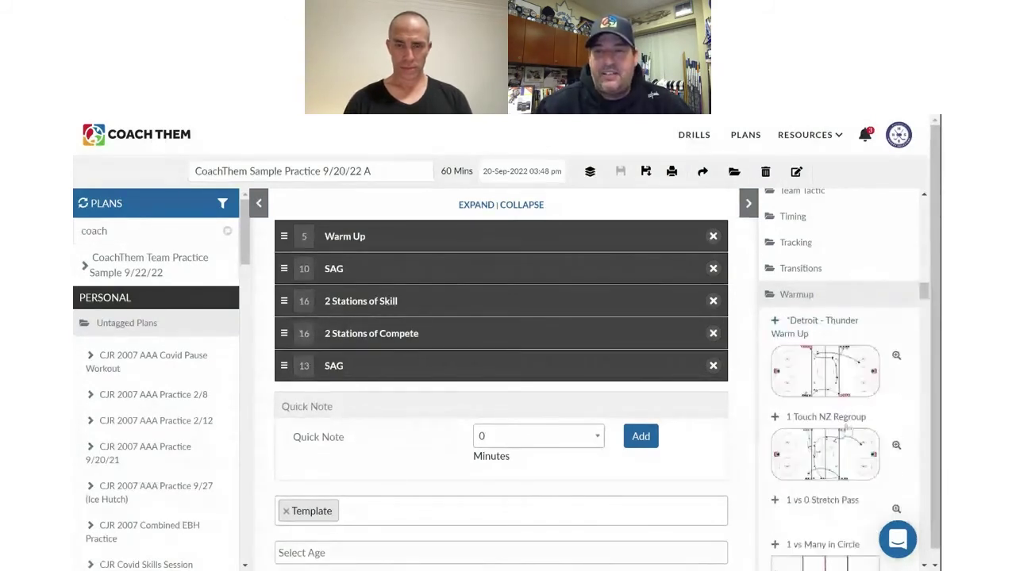
- Browse the marketplace Warmup drills and their rink diagrams for a suitable warm-up drill
{"action": "scroll", "coordinate": [847, 428], "scroll_direction": "down", "scroll_amount": 3}
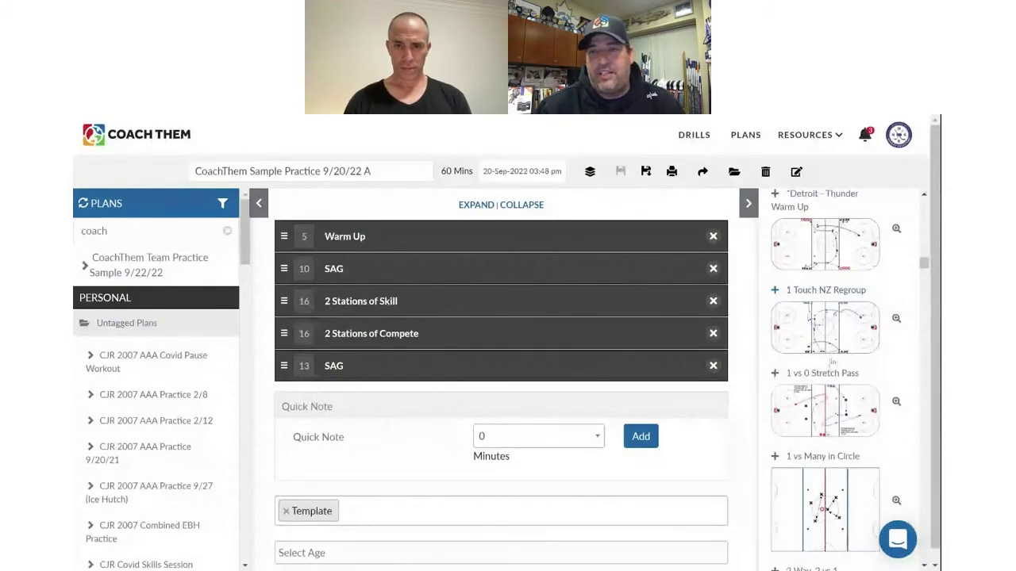
{"action": "scroll", "coordinate": [832, 363], "scroll_direction": "up", "scroll_amount": 5}
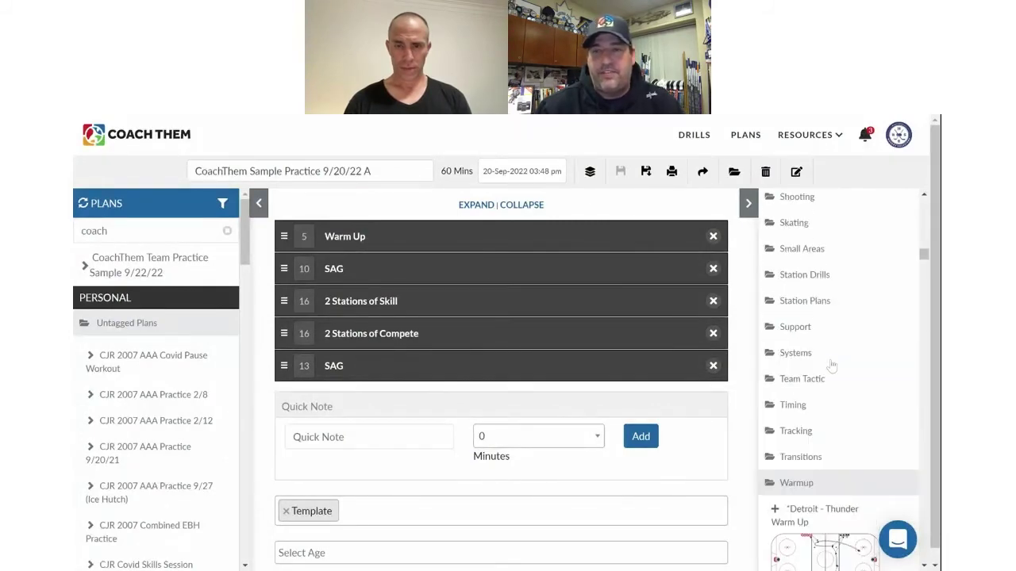
{"action": "scroll", "coordinate": [831, 364], "scroll_direction": "down", "scroll_amount": 5}
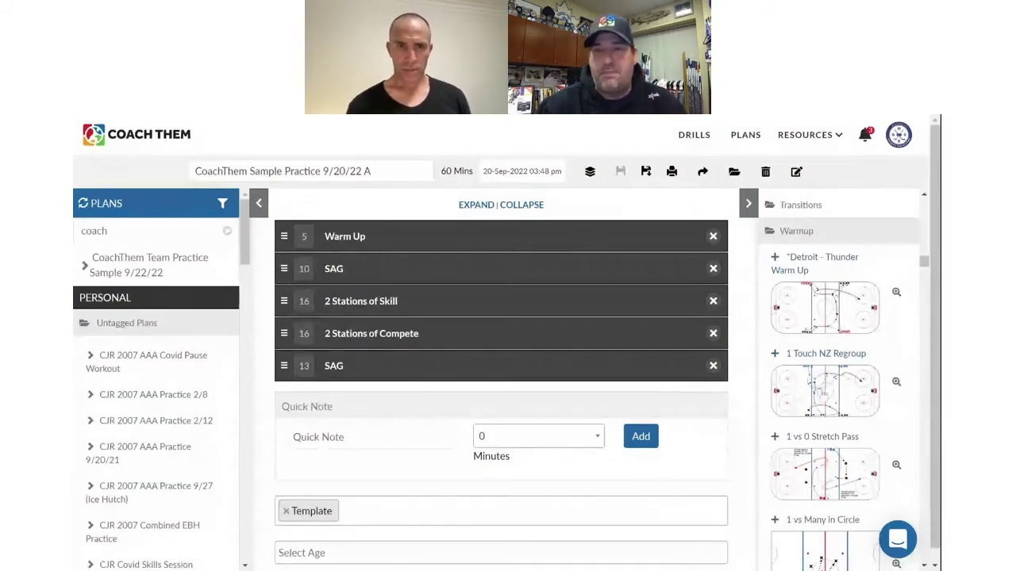
{"action": "scroll", "coordinate": [841, 373], "scroll_direction": "down", "scroll_amount": 2}
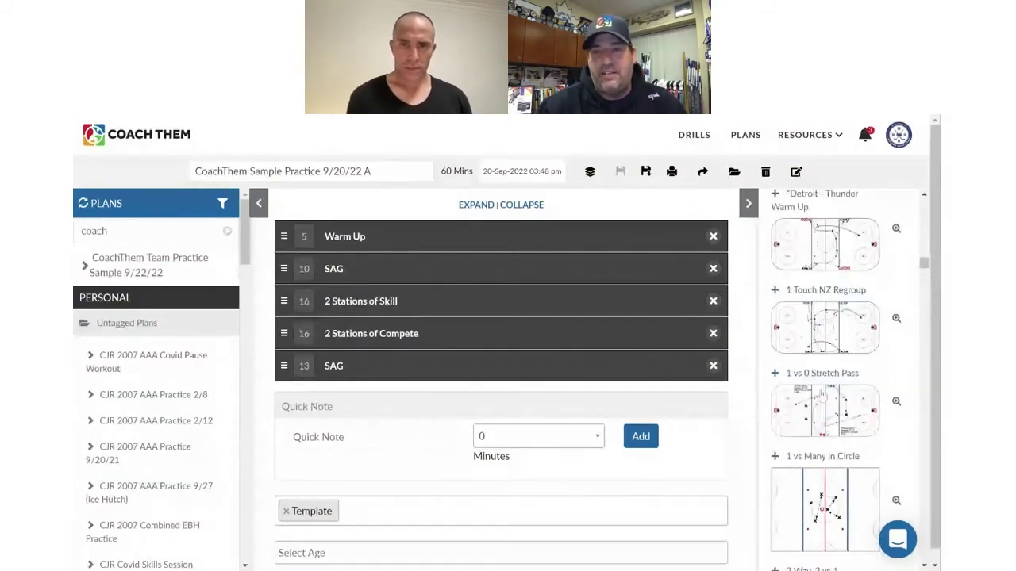
{"action": "scroll", "coordinate": [822, 392], "scroll_direction": "down", "scroll_amount": 3}
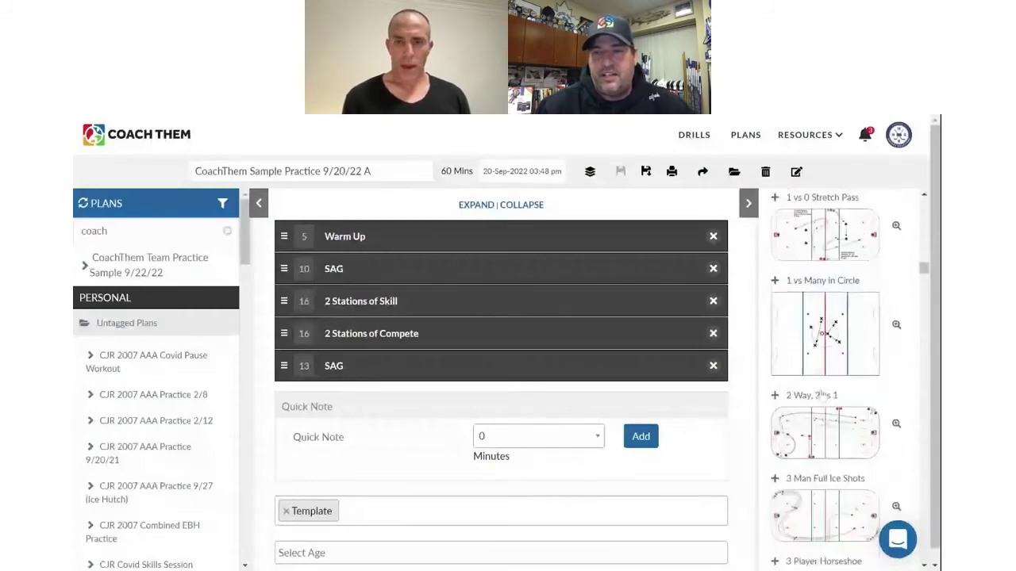
{"action": "scroll", "coordinate": [831, 398], "scroll_direction": "down", "scroll_amount": 3}
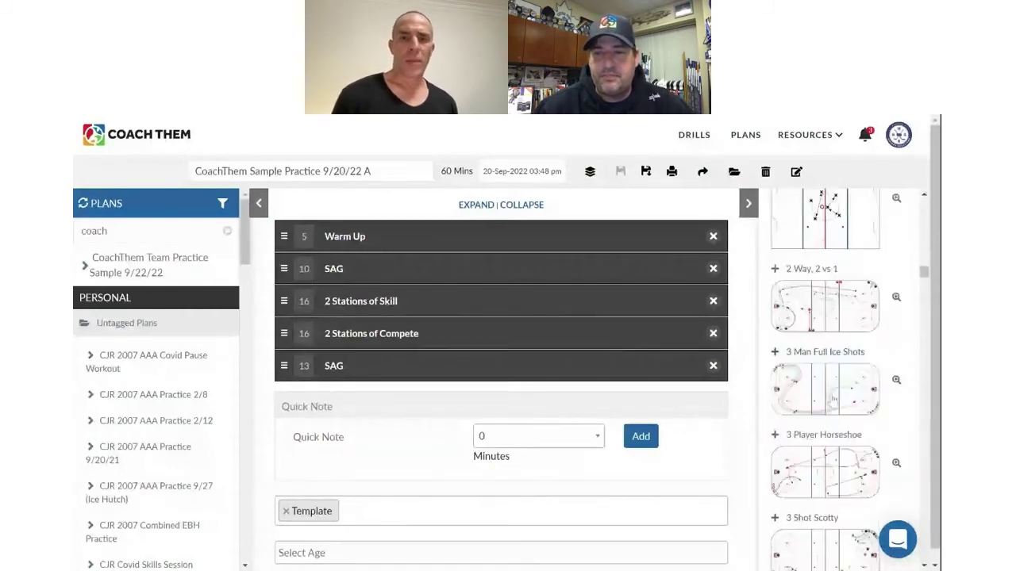
{"action": "scroll", "coordinate": [832, 400], "scroll_direction": "down", "scroll_amount": 6}
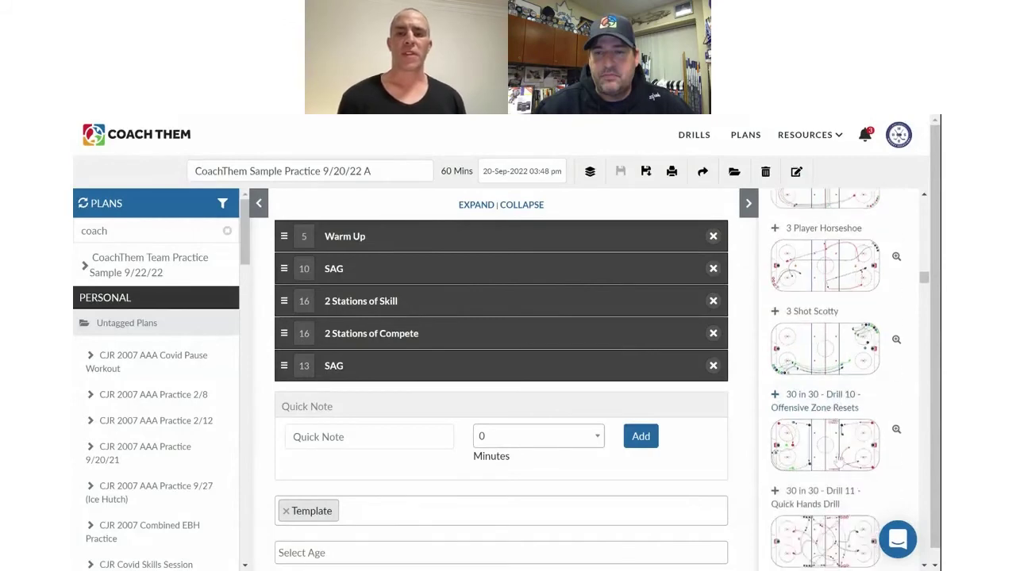
{"action": "scroll", "coordinate": [841, 458], "scroll_direction": "down", "scroll_amount": 4}
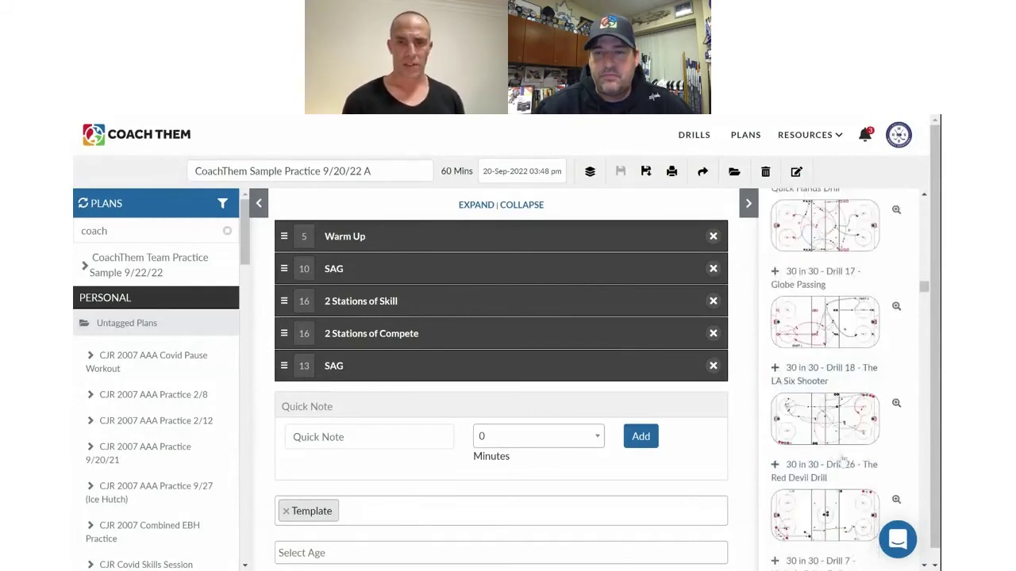
{"action": "scroll", "coordinate": [843, 459], "scroll_direction": "down", "scroll_amount": 2}
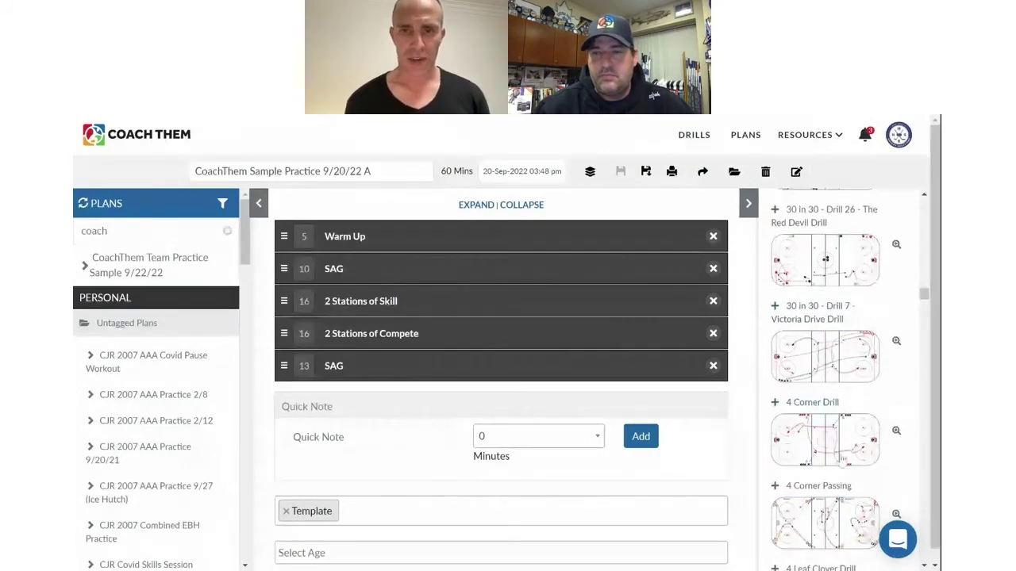
{"action": "scroll", "coordinate": [842, 459], "scroll_direction": "down", "scroll_amount": 2}
{"action": "scroll", "coordinate": [843, 460], "scroll_direction": "down", "scroll_amount": 4}
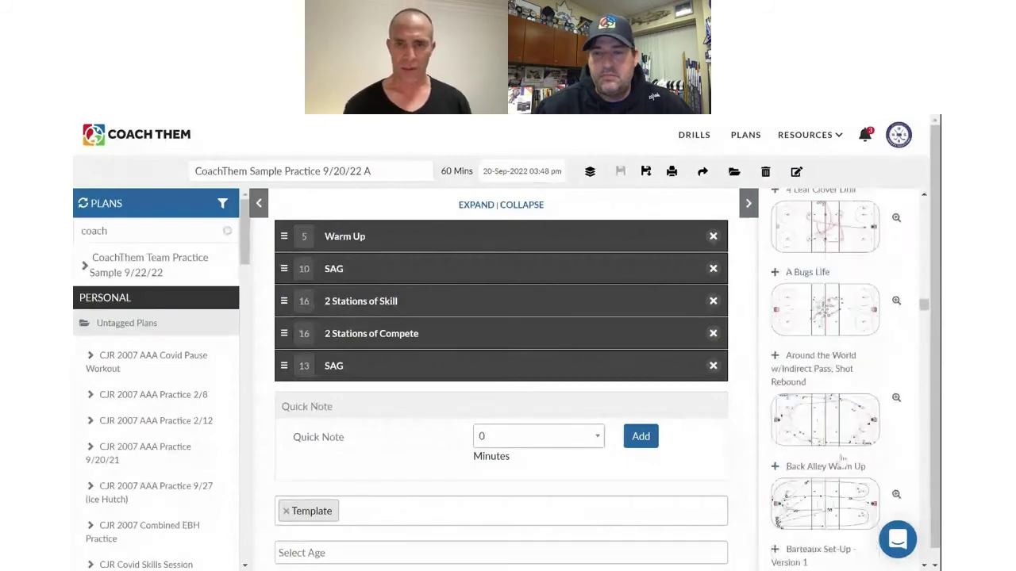
{"action": "scroll", "coordinate": [841, 459], "scroll_direction": "down", "scroll_amount": 5}
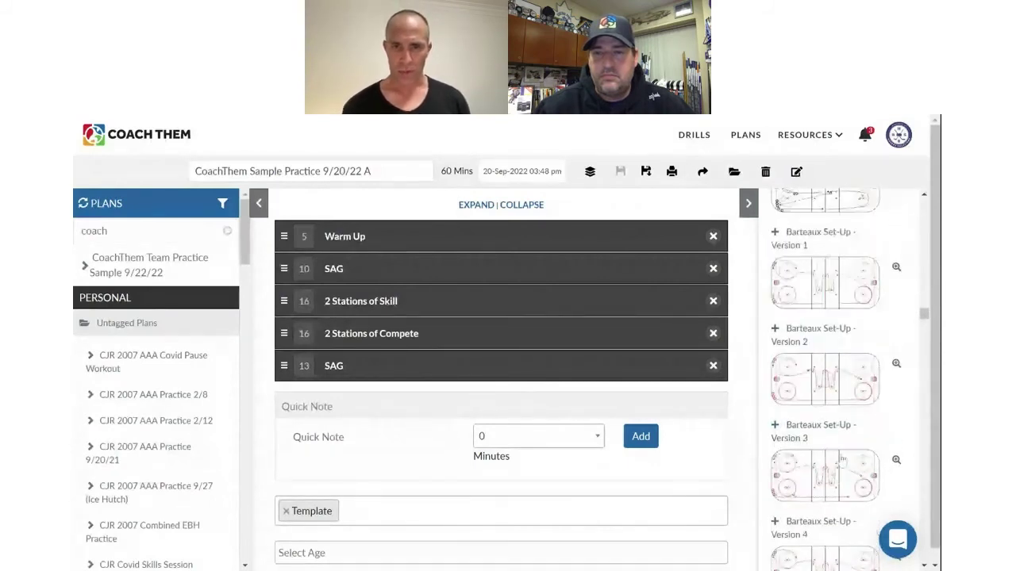
{"action": "scroll", "coordinate": [841, 460], "scroll_direction": "down", "scroll_amount": 5}
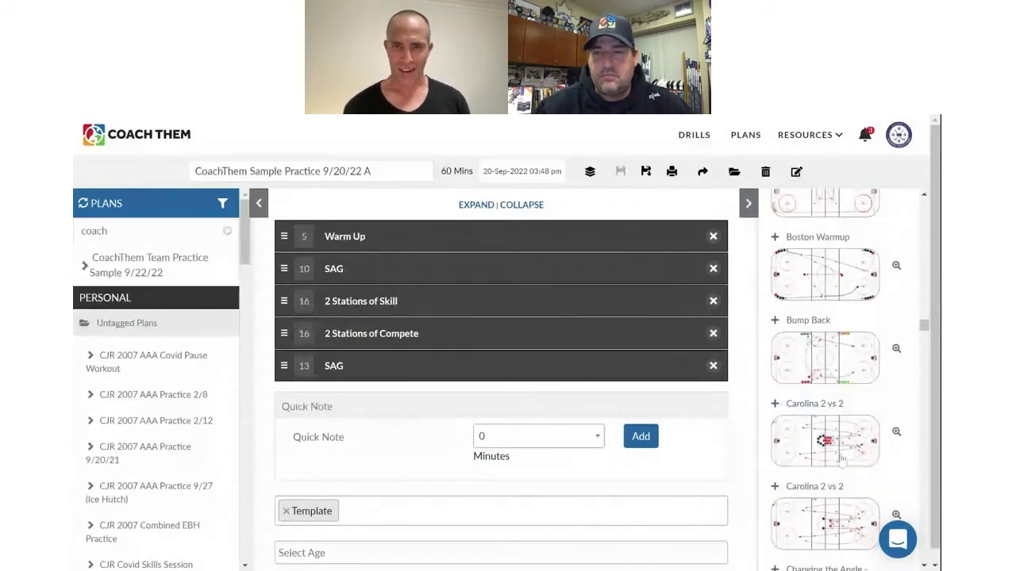
{"action": "scroll", "coordinate": [842, 460], "scroll_direction": "down", "scroll_amount": 1}
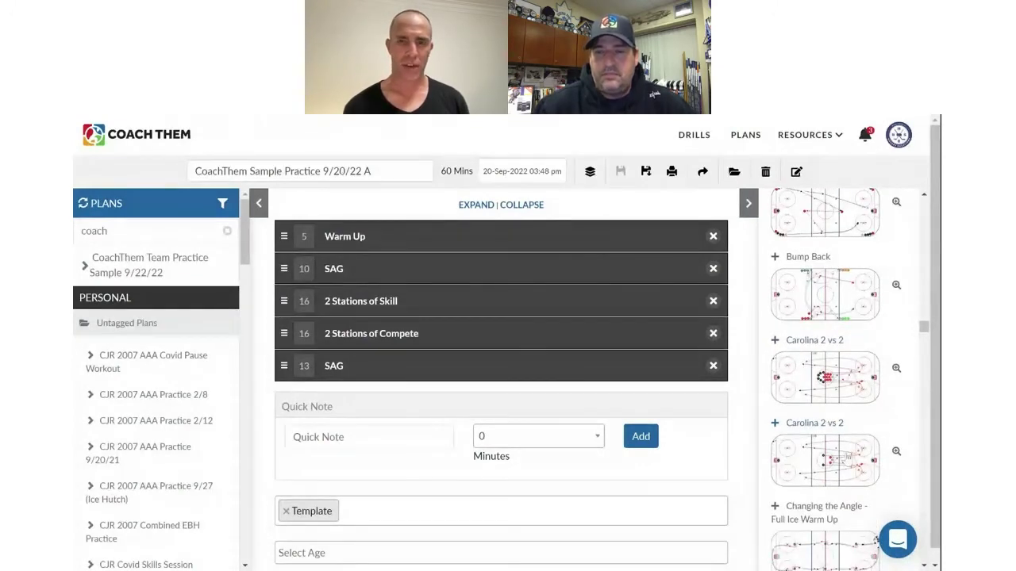
{"action": "scroll", "coordinate": [825, 381], "scroll_direction": "down", "scroll_amount": 1}
{"action": "scroll", "coordinate": [825, 381], "scroll_direction": "up", "scroll_amount": 1}
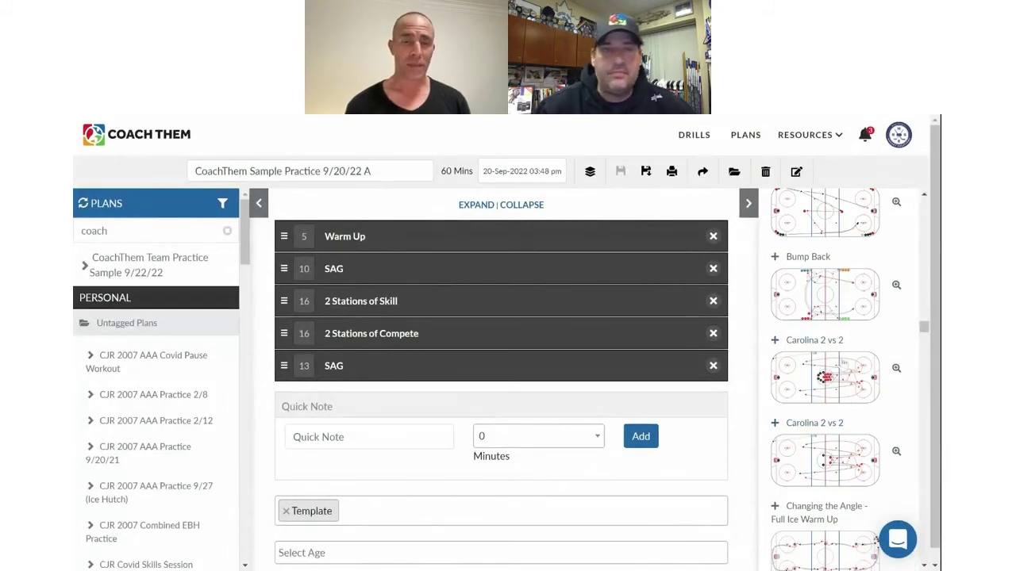
- Look through more marketplace Warmup drills and check the age-group options in the drills filter
{"action": "scroll", "coordinate": [836, 428], "scroll_direction": "down", "scroll_amount": 2}
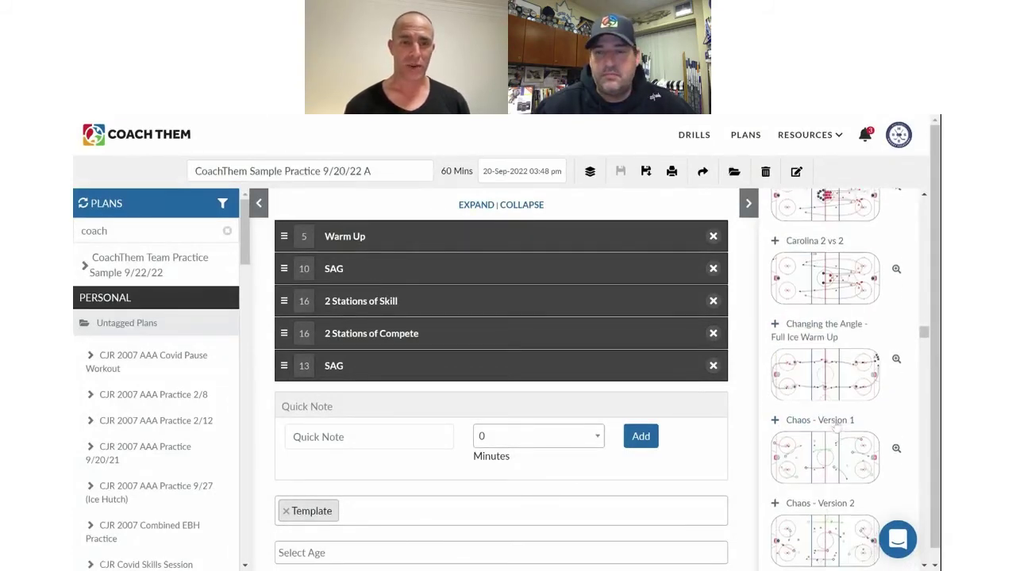
{"action": "scroll", "coordinate": [836, 428], "scroll_direction": "down", "scroll_amount": 1}
{"action": "scroll", "coordinate": [836, 428], "scroll_direction": "up", "scroll_amount": 5}
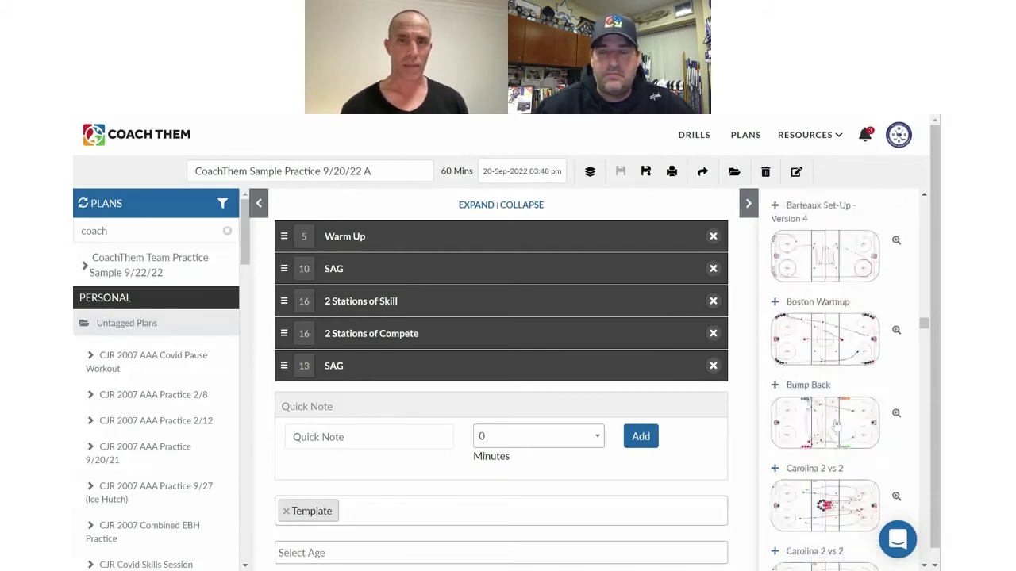
{"action": "scroll", "coordinate": [836, 427], "scroll_direction": "up", "scroll_amount": 15}
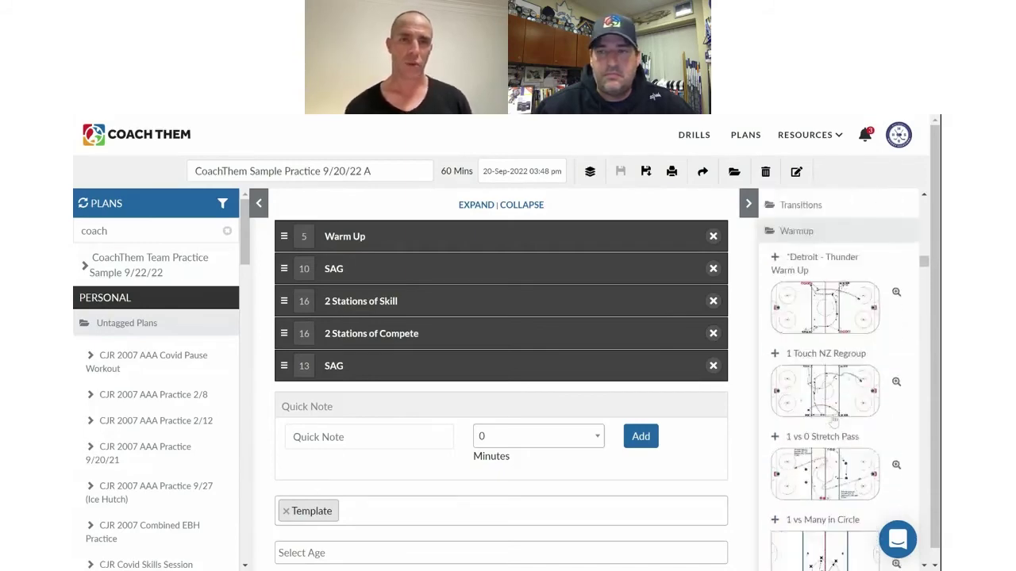
{"action": "scroll", "coordinate": [833, 420], "scroll_direction": "up", "scroll_amount": 15}
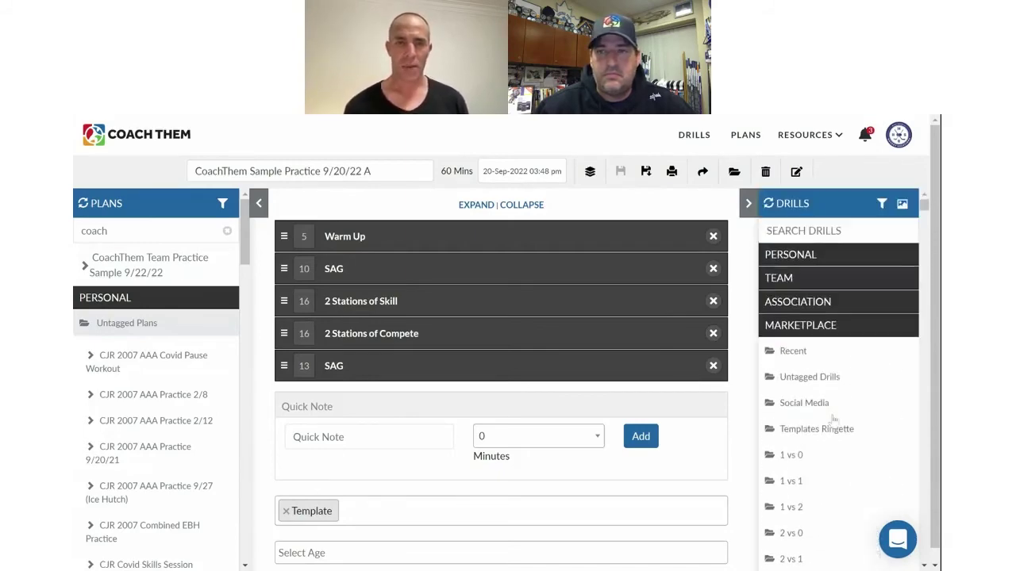
{"action": "left_click", "coordinate": [881, 204]}
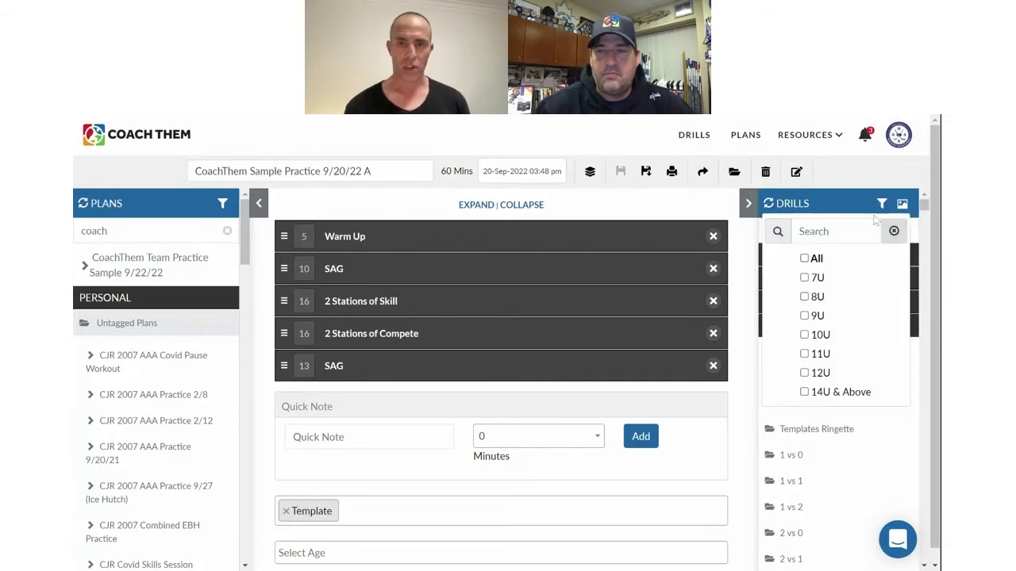
{"action": "left_click", "coordinate": [881, 204]}
- Add the 1 vs Many in Circle drill from the marketplace Warmup folder as the plan's first item, lasting 5 minutes
{"action": "scroll", "coordinate": [807, 393], "scroll_direction": "down", "scroll_amount": 10}
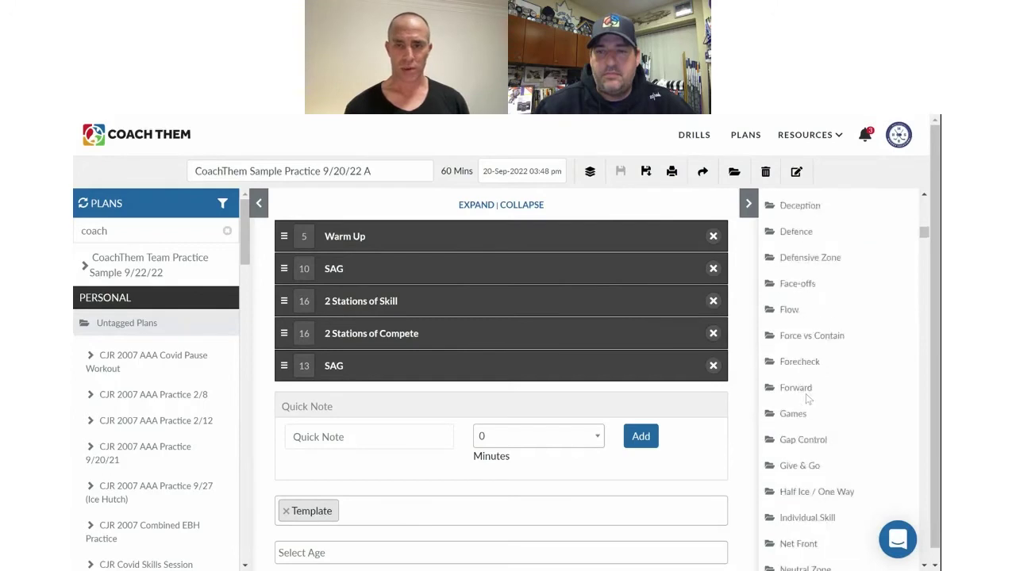
{"action": "scroll", "coordinate": [807, 405], "scroll_direction": "down", "scroll_amount": 15}
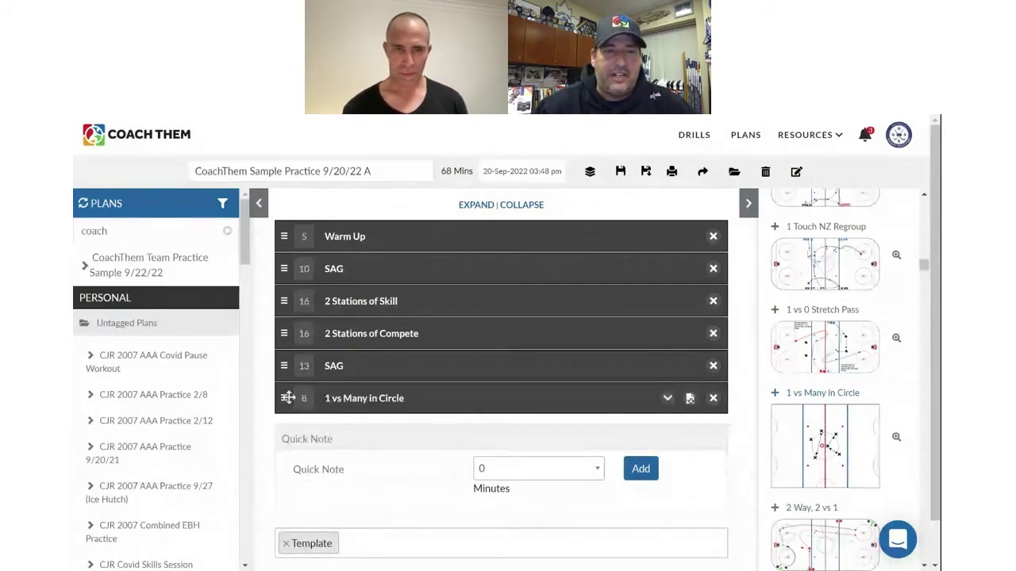
{"action": "left_click_drag", "start_coordinate": [284, 398], "coordinate": [286, 238]}
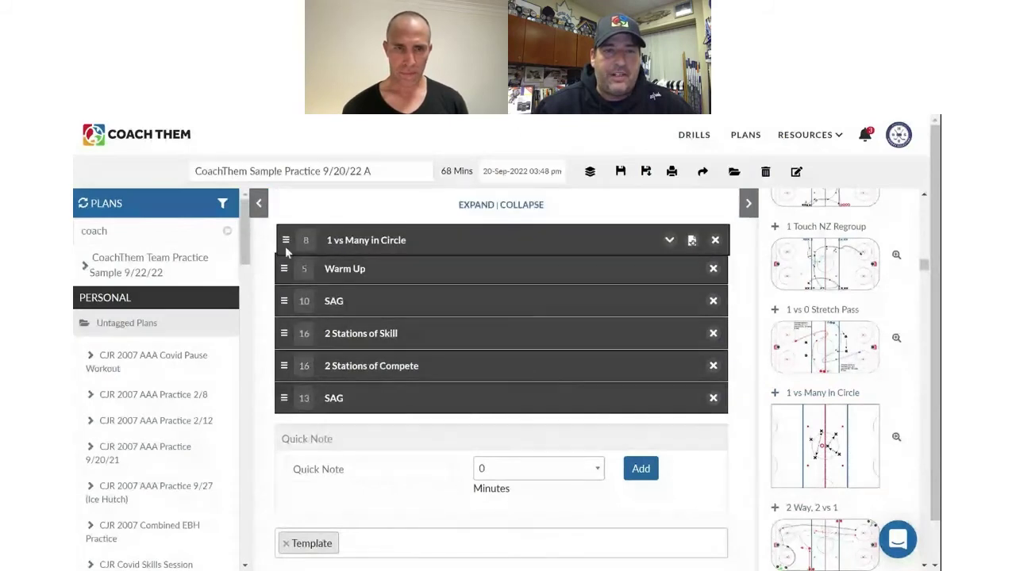
{"action": "type", "text": "5"}
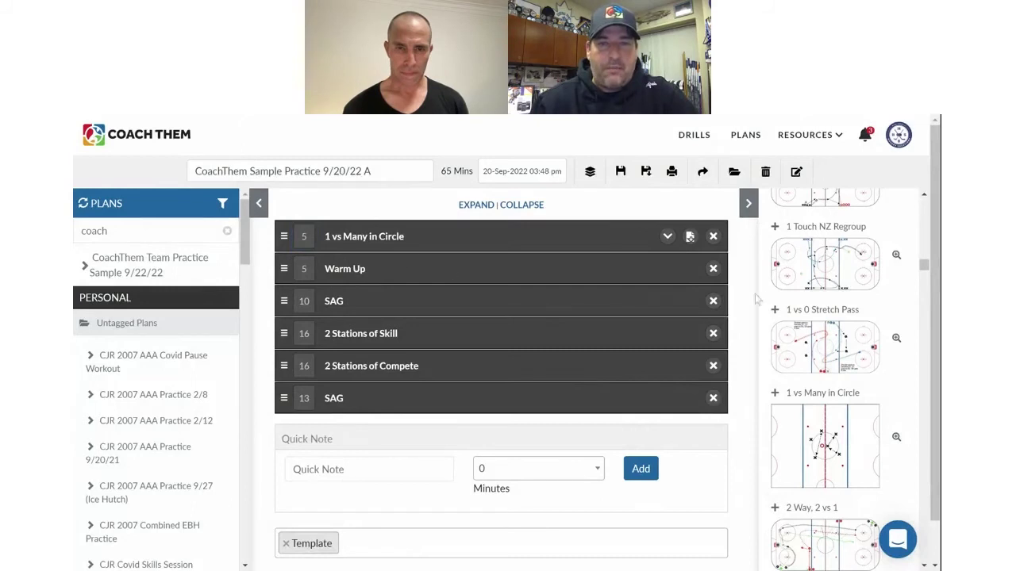
- Remove the Warm Up placeholder from the plan and preview the 1 vs Many in Circle diagram
{"action": "left_click", "coordinate": [713, 268]}
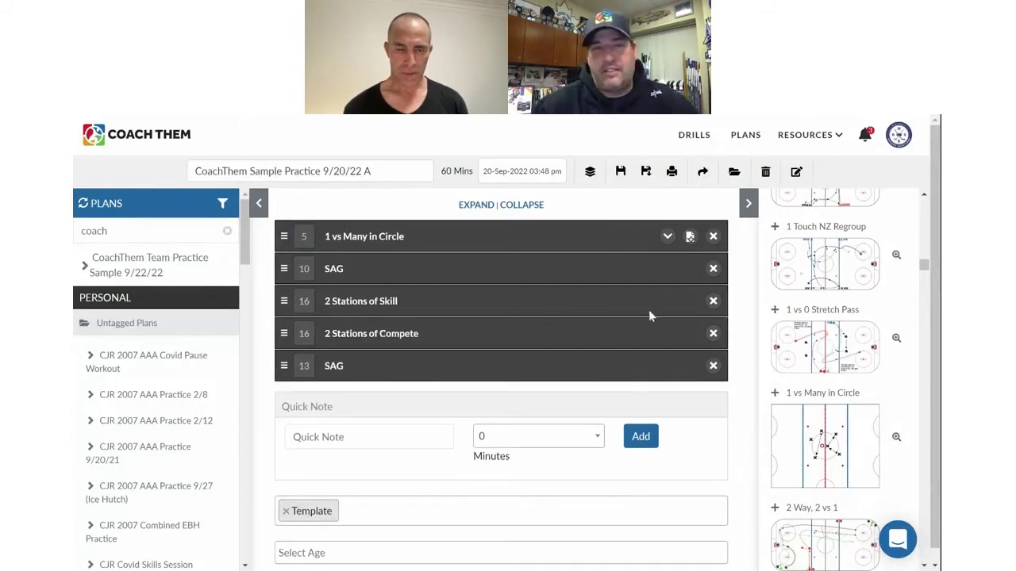
{"action": "left_click", "coordinate": [667, 236]}
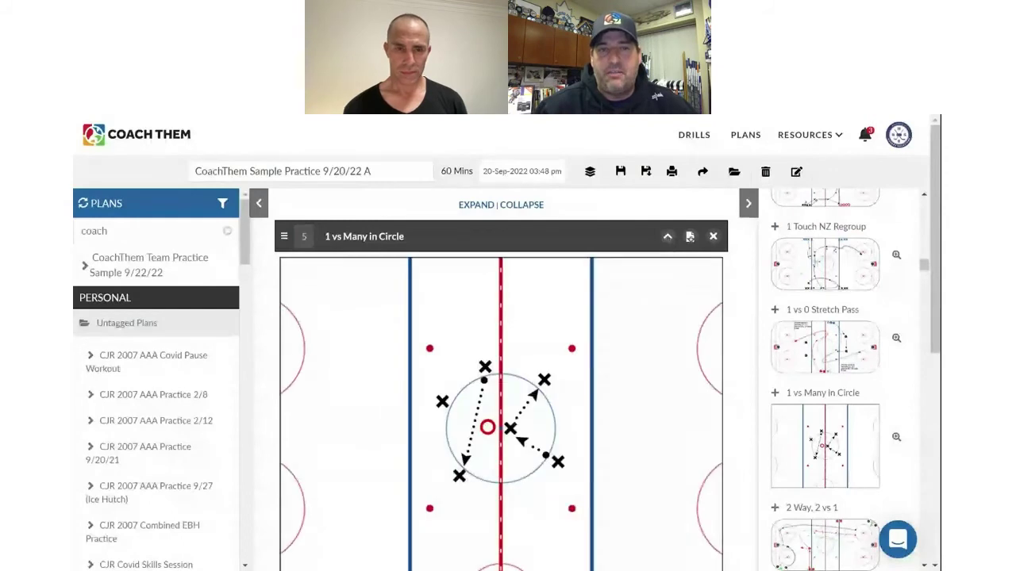
{"action": "left_click", "coordinate": [667, 237]}
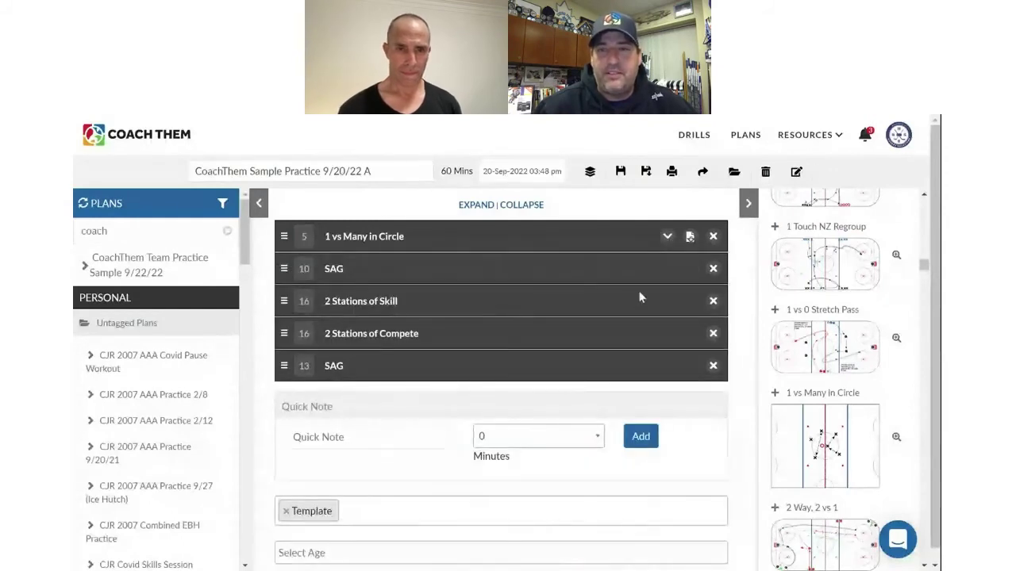
- Replace the 10-minute SAG placeholder with the 2 vs 2 +1 drill from the marketplace Small Areas folder
{"action": "scroll", "coordinate": [817, 384], "scroll_direction": "up", "scroll_amount": 4}
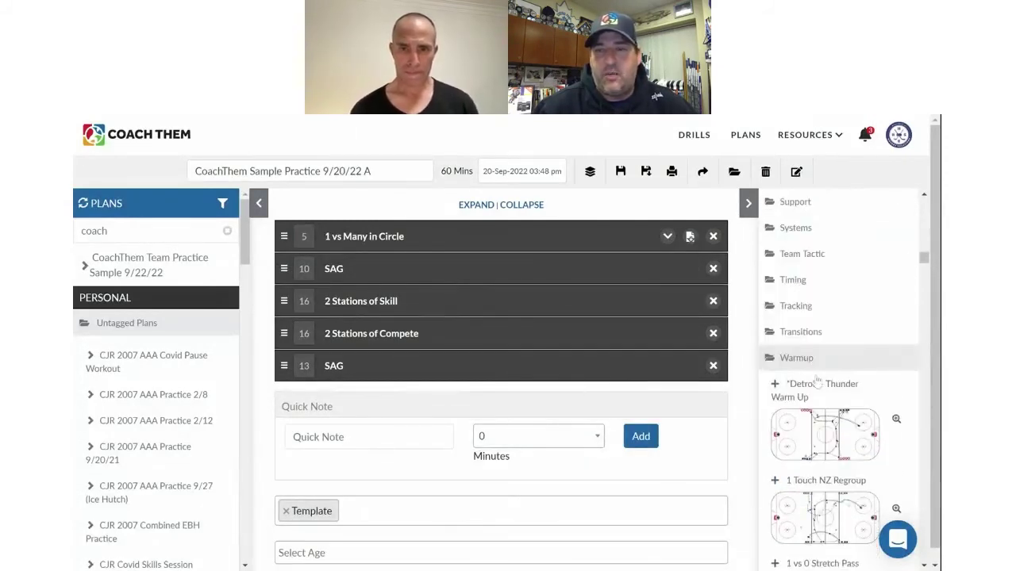
{"action": "scroll", "coordinate": [814, 374], "scroll_direction": "up", "scroll_amount": 3}
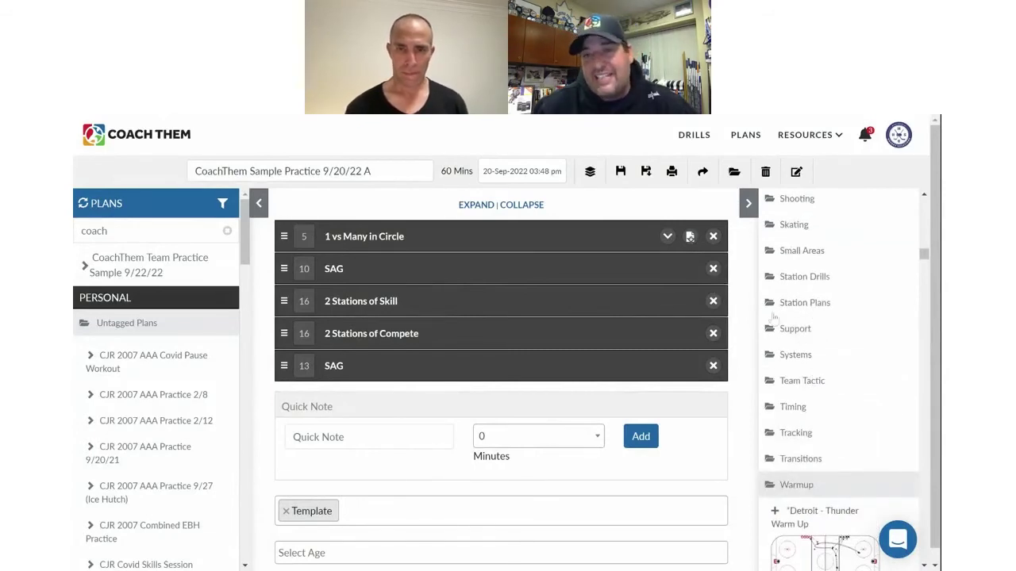
{"action": "left_click", "coordinate": [798, 254]}
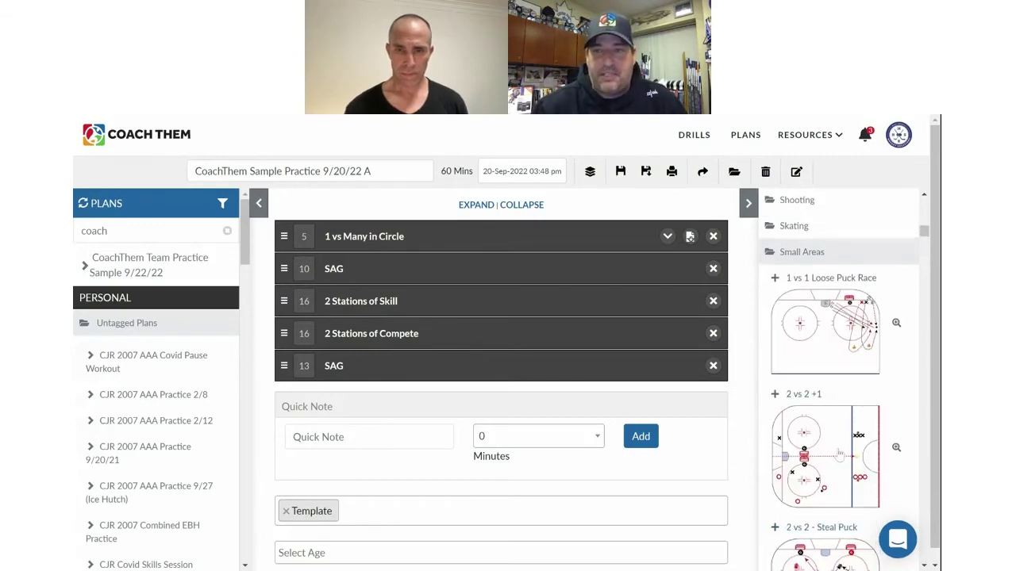
{"action": "scroll", "coordinate": [837, 453], "scroll_direction": "up", "scroll_amount": 2}
{"action": "scroll", "coordinate": [838, 453], "scroll_direction": "down", "scroll_amount": 4}
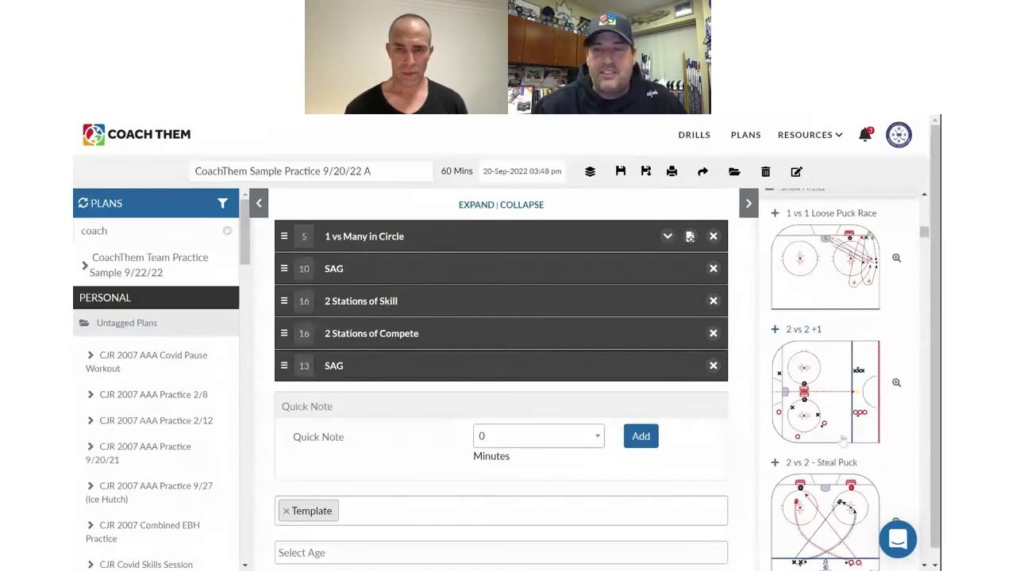
{"action": "left_click", "coordinate": [824, 389]}
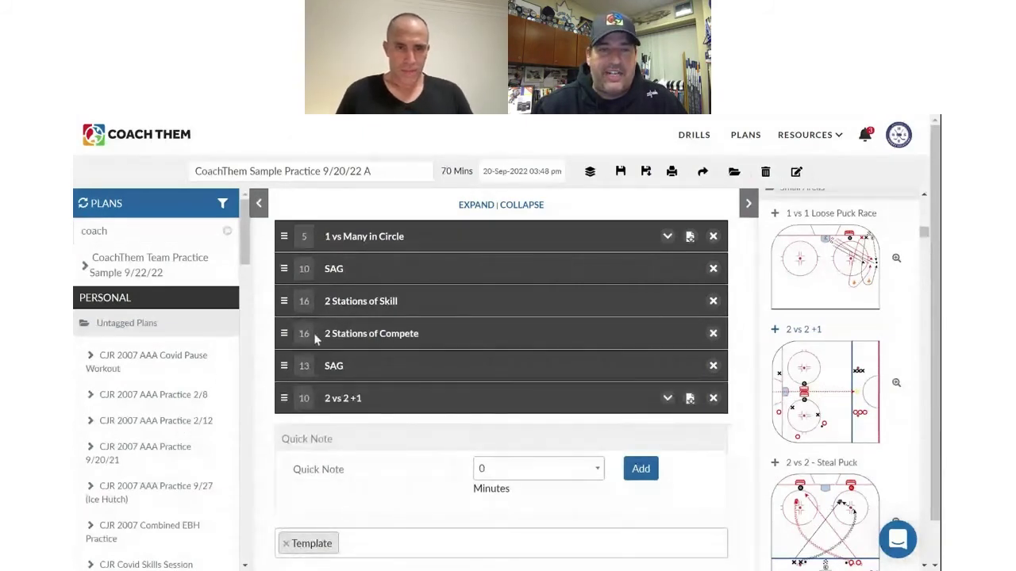
{"action": "left_click_drag", "start_coordinate": [283, 399], "coordinate": [284, 268]}
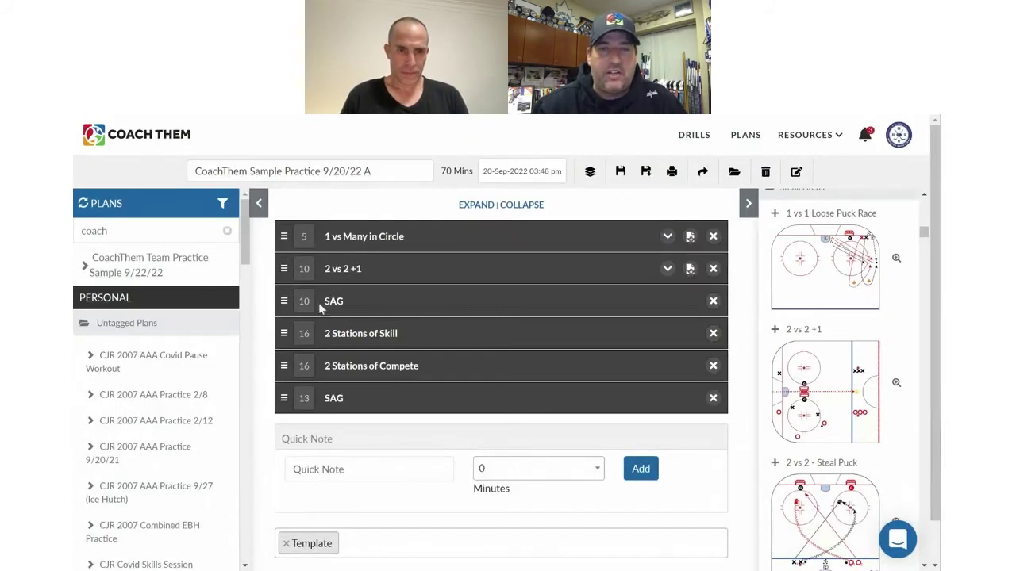
{"action": "left_click", "coordinate": [712, 301]}
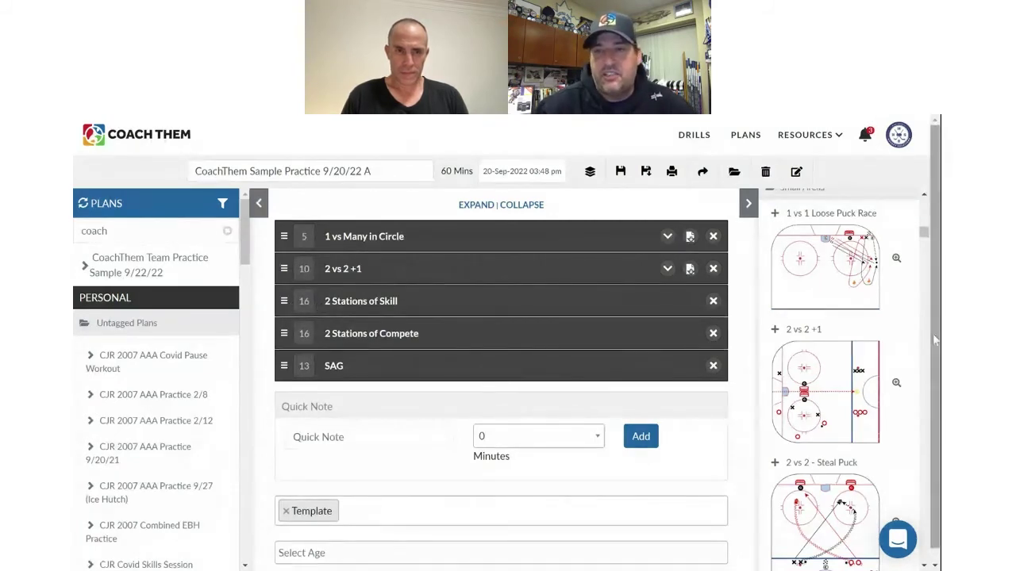
- Find the Individual Skill folder in the marketplace and add its 3 Shots drill to the plan
{"action": "scroll", "coordinate": [865, 334], "scroll_direction": "up", "scroll_amount": 15}
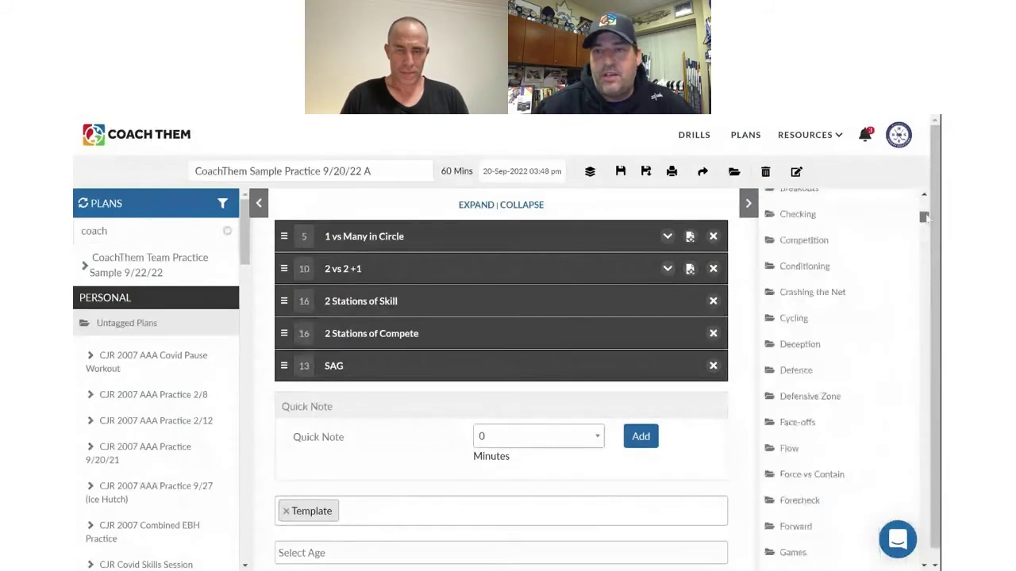
{"action": "scroll", "coordinate": [860, 347], "scroll_direction": "down", "scroll_amount": 5}
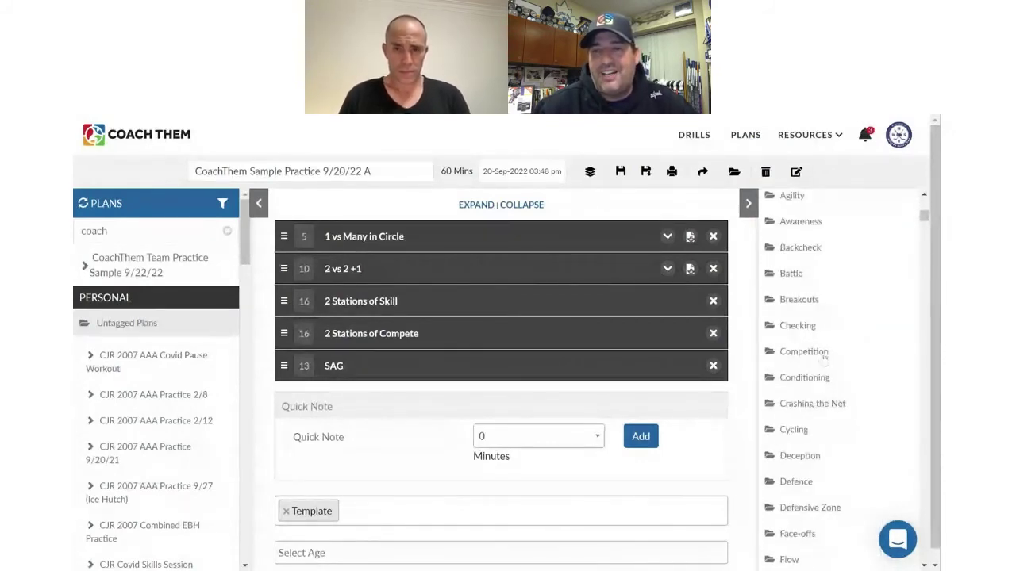
{"action": "scroll", "coordinate": [838, 467], "scroll_direction": "up", "scroll_amount": 1}
{"action": "scroll", "coordinate": [838, 468], "scroll_direction": "down", "scroll_amount": 2}
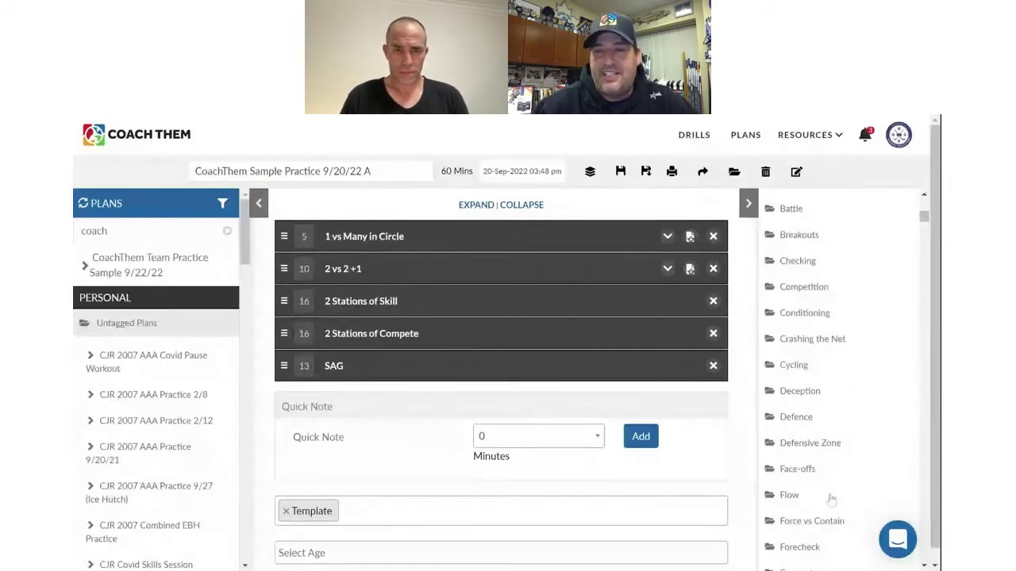
{"action": "scroll", "coordinate": [830, 499], "scroll_direction": "down", "scroll_amount": 1}
{"action": "scroll", "coordinate": [830, 499], "scroll_direction": "down", "scroll_amount": 1}
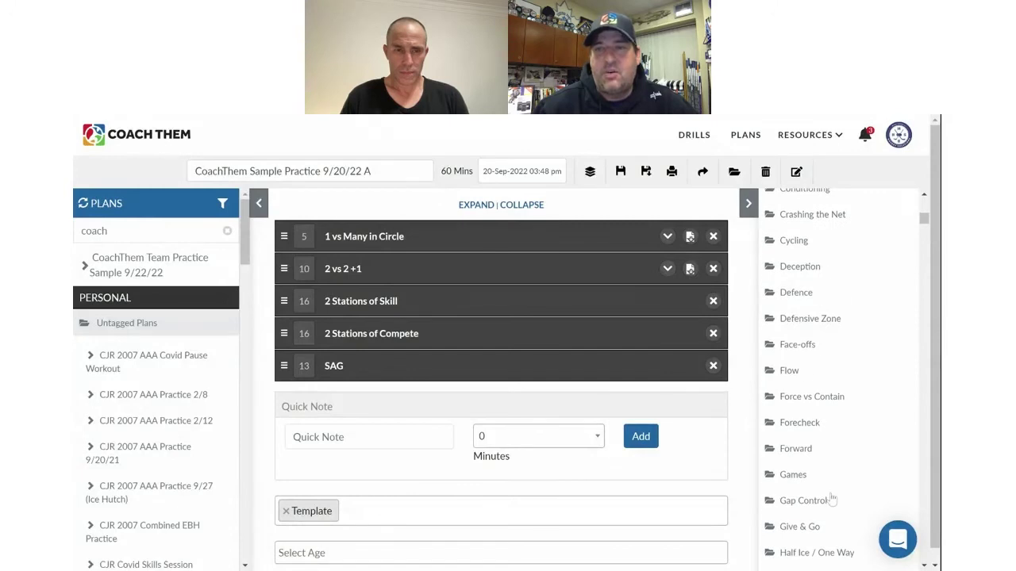
{"action": "scroll", "coordinate": [831, 499], "scroll_direction": "up", "scroll_amount": 12}
{"action": "scroll", "coordinate": [832, 498], "scroll_direction": "down", "scroll_amount": 8}
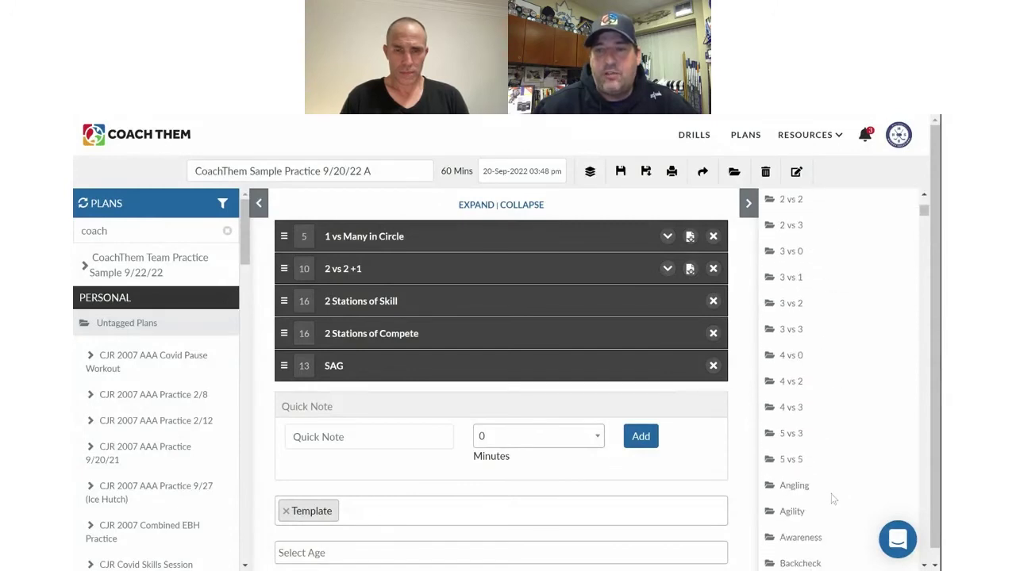
{"action": "scroll", "coordinate": [829, 509], "scroll_direction": "down", "scroll_amount": 7}
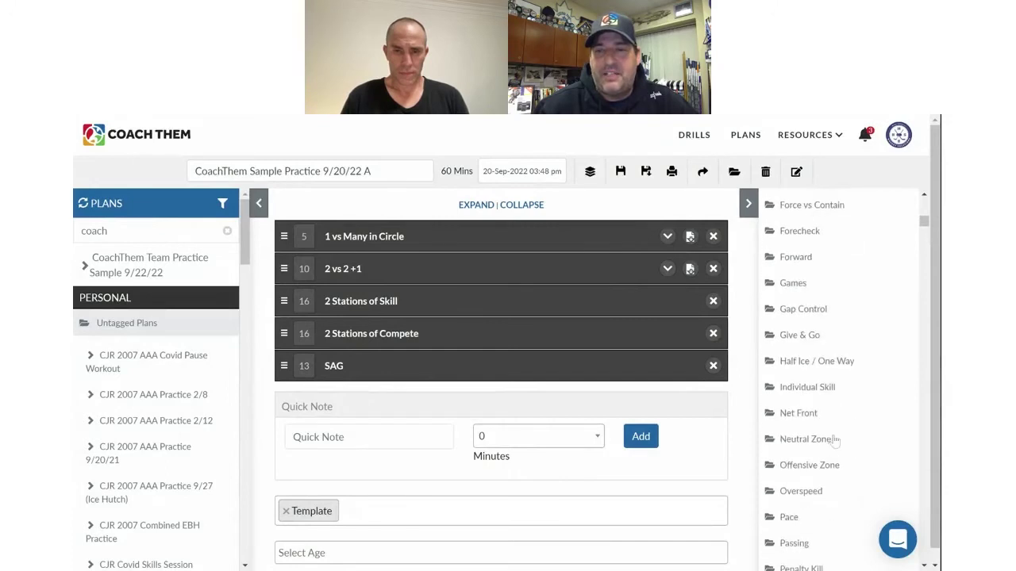
{"action": "left_click", "coordinate": [816, 389]}
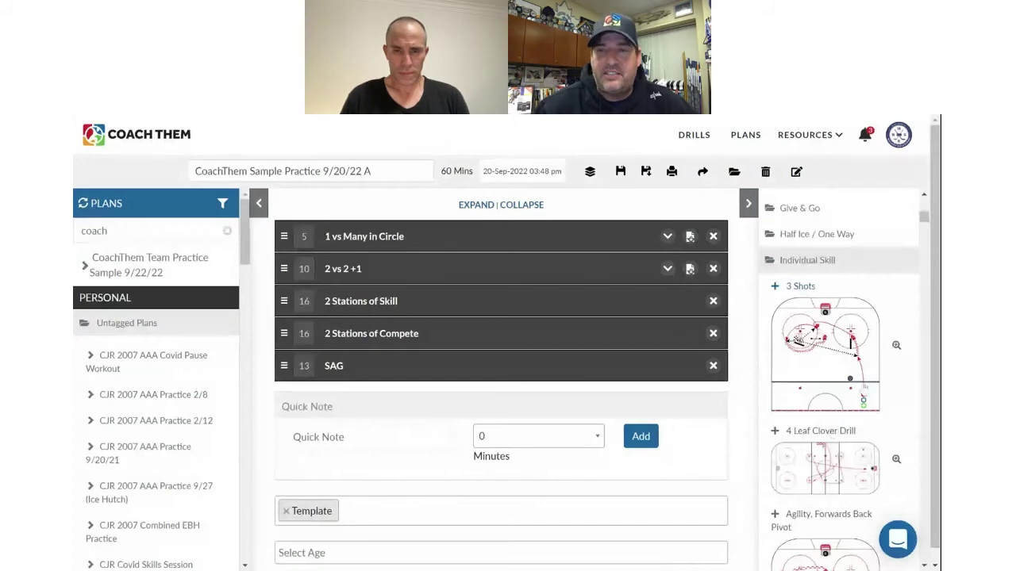
{"action": "scroll", "coordinate": [861, 385], "scroll_direction": "down", "scroll_amount": 1}
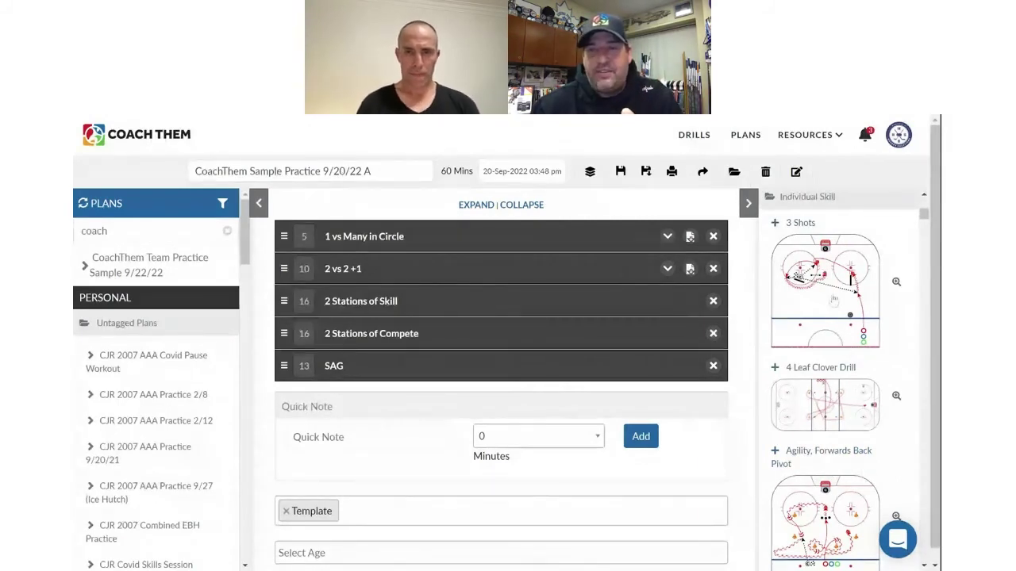
{"action": "left_click_drag", "start_coordinate": [833, 300], "coordinate": [415, 381]}
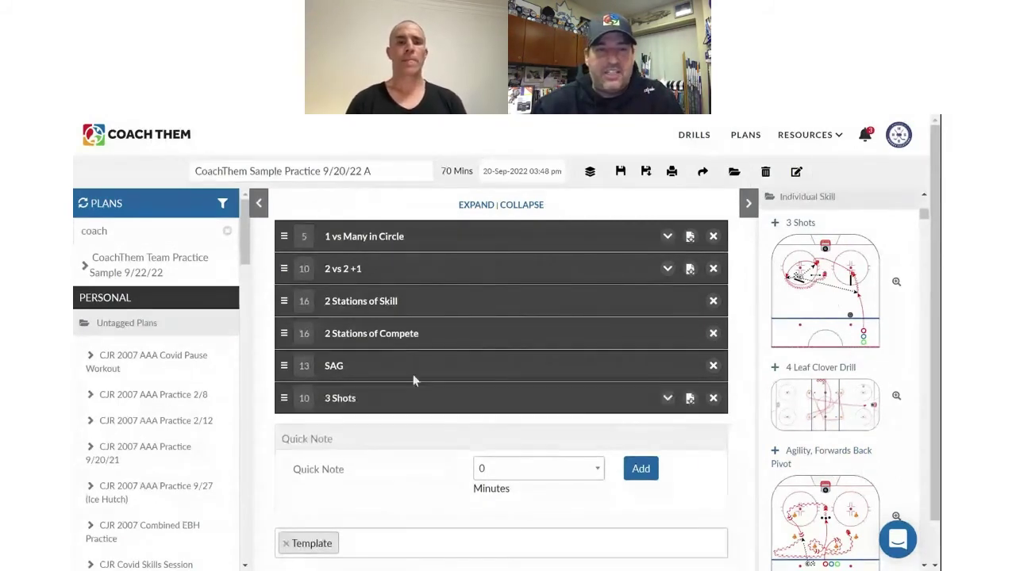
- Place 3 Shots directly below 2 Stations of Skill and set its duration to 8 minutes
{"action": "left_click_drag", "start_coordinate": [283, 399], "coordinate": [290, 330]}
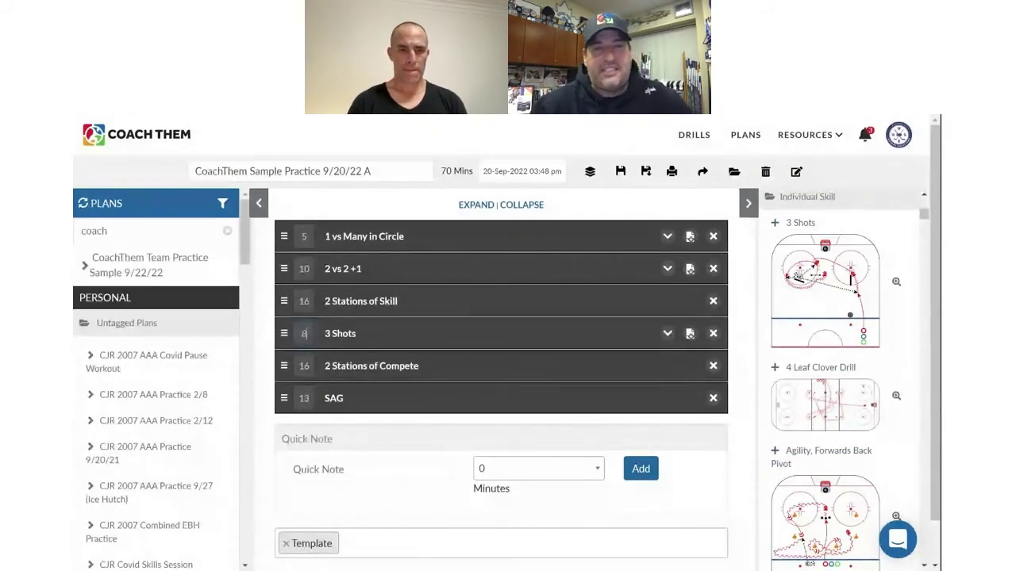
{"action": "double_click", "coordinate": [306, 333]}
{"action": "type", "text": "8"}
{"action": "left_click", "coordinate": [407, 338]}
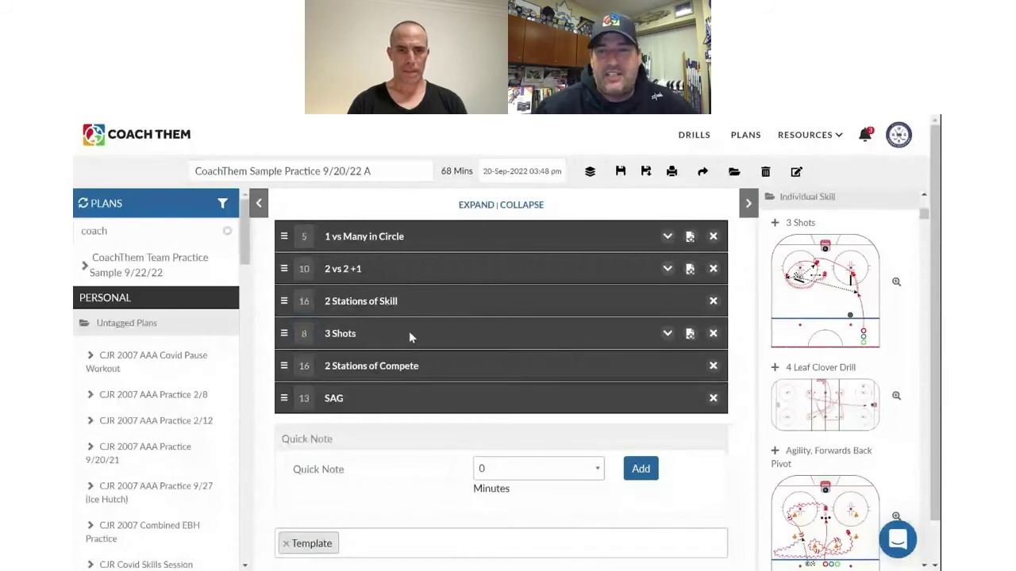
- Add the Balance And Control drill from the Individual Skill folder and place it directly below 2 Stations of Skill
{"action": "scroll", "coordinate": [827, 454], "scroll_direction": "down", "scroll_amount": 5}
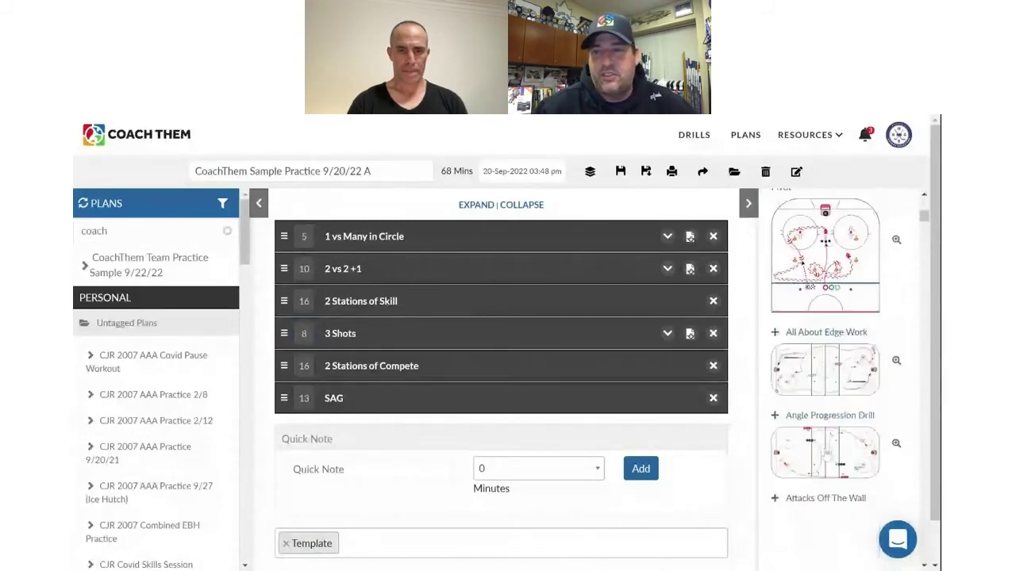
{"action": "scroll", "coordinate": [829, 444], "scroll_direction": "down", "scroll_amount": 1}
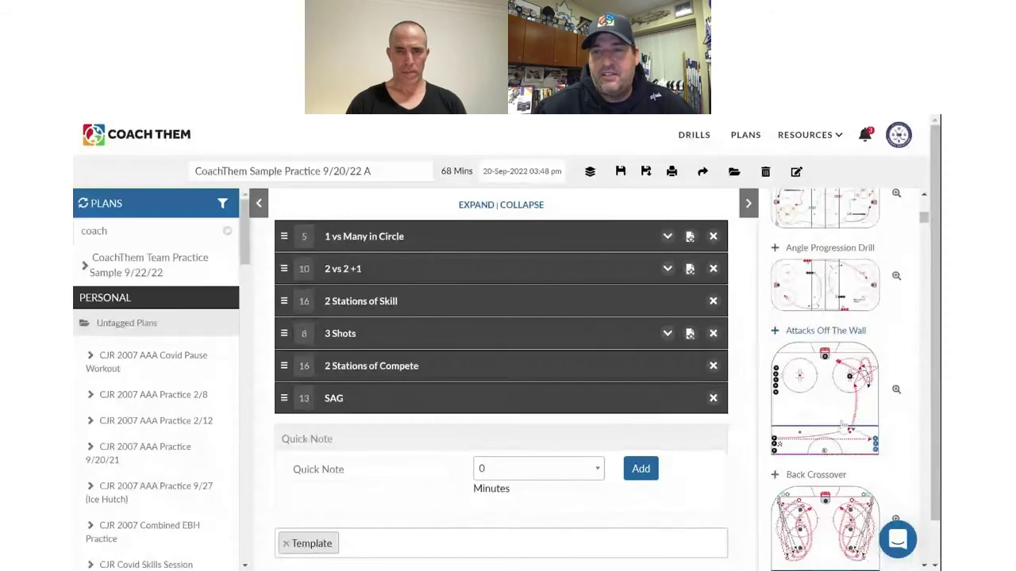
{"action": "scroll", "coordinate": [841, 411], "scroll_direction": "down", "scroll_amount": 2}
{"action": "scroll", "coordinate": [841, 428], "scroll_direction": "down", "scroll_amount": 4}
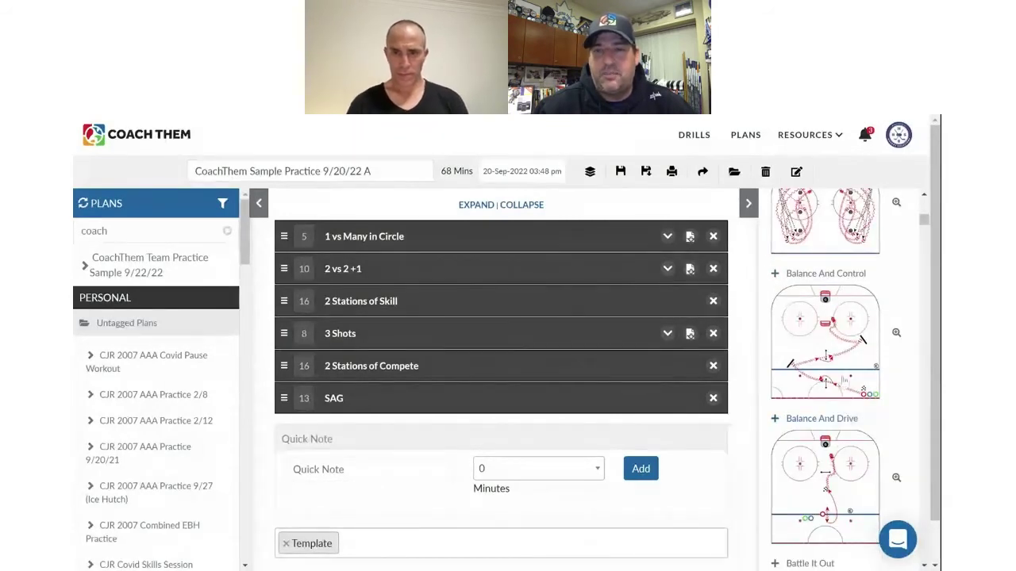
{"action": "left_click", "coordinate": [833, 368]}
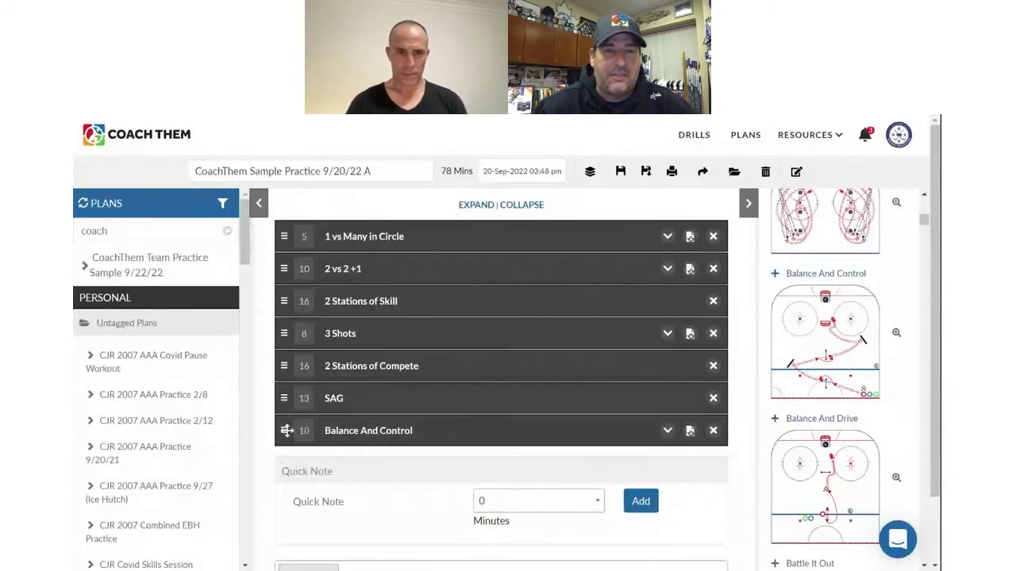
{"action": "left_click_drag", "start_coordinate": [285, 430], "coordinate": [288, 329]}
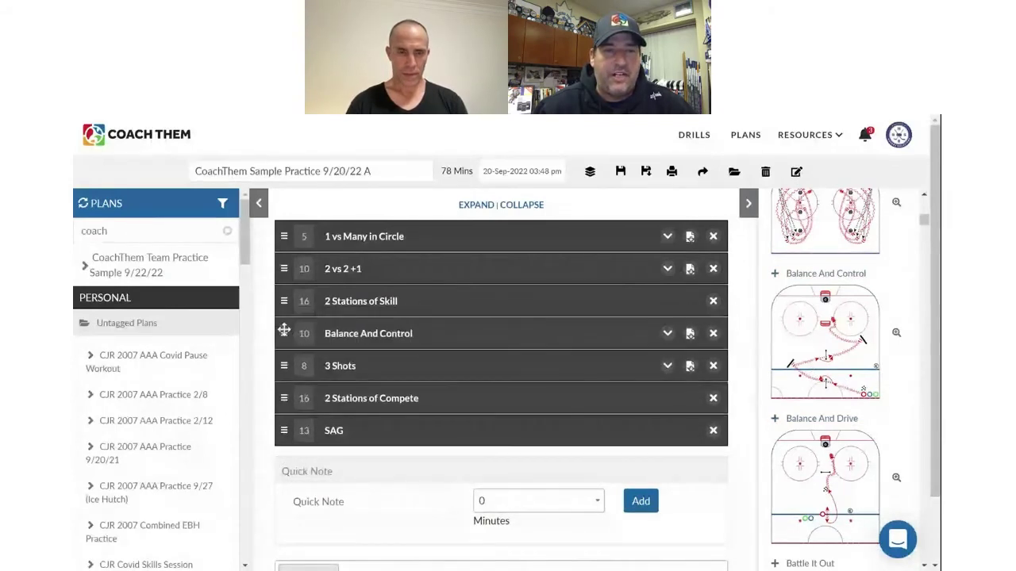
- Set the Balance And Control duration to 8 minutes and remove the 2 Stations of Skill placeholder from the plan
{"action": "key", "text": "BackSpace"}
{"action": "key", "text": "BackSpace"}
{"action": "type", "text": "8"}
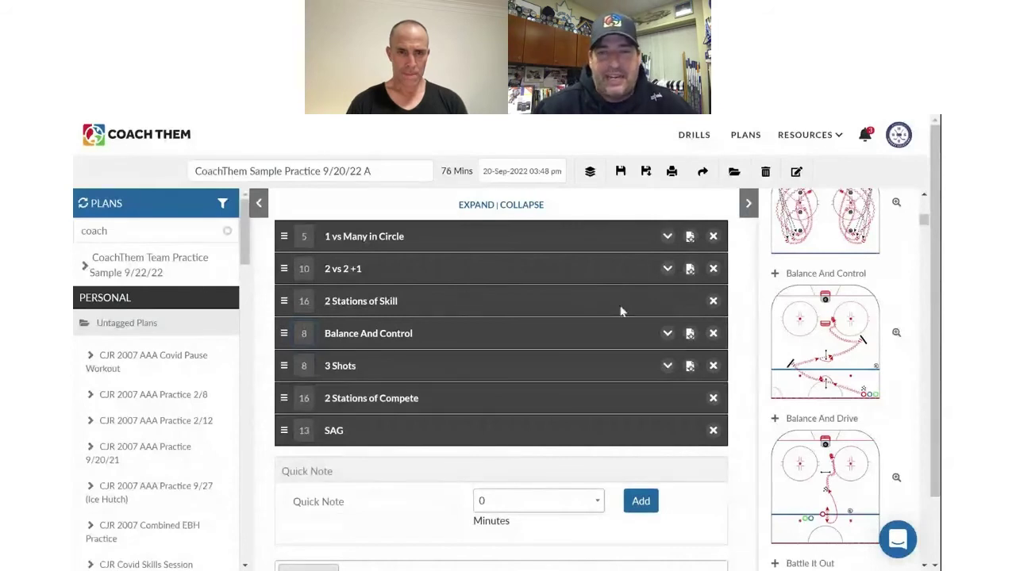
{"action": "left_click", "coordinate": [713, 300]}
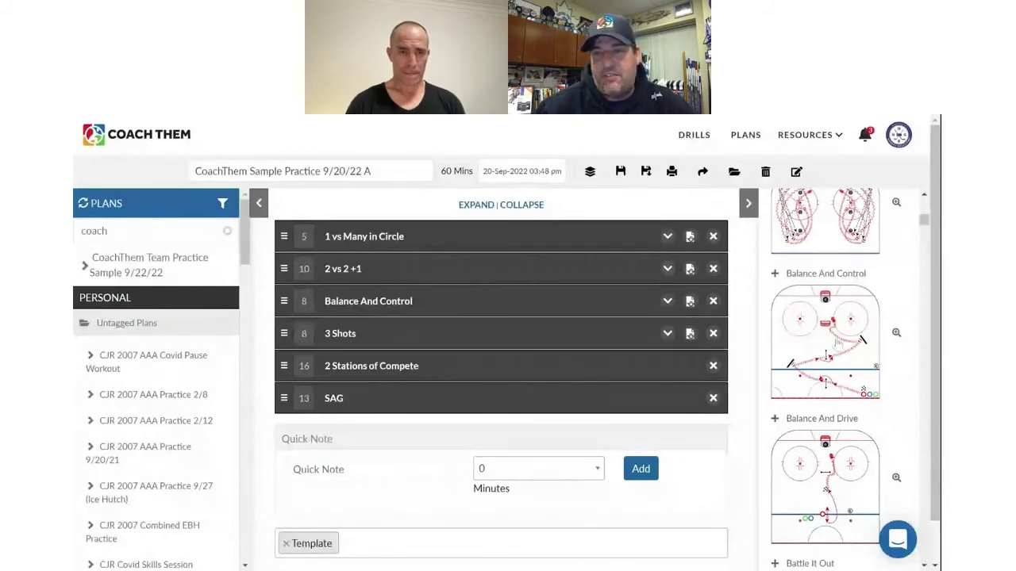
- Find the Battle folder in the marketplace and add its Aggressive Puck Protection drill to the plan
{"action": "scroll", "coordinate": [884, 326], "scroll_direction": "up", "scroll_amount": 10}
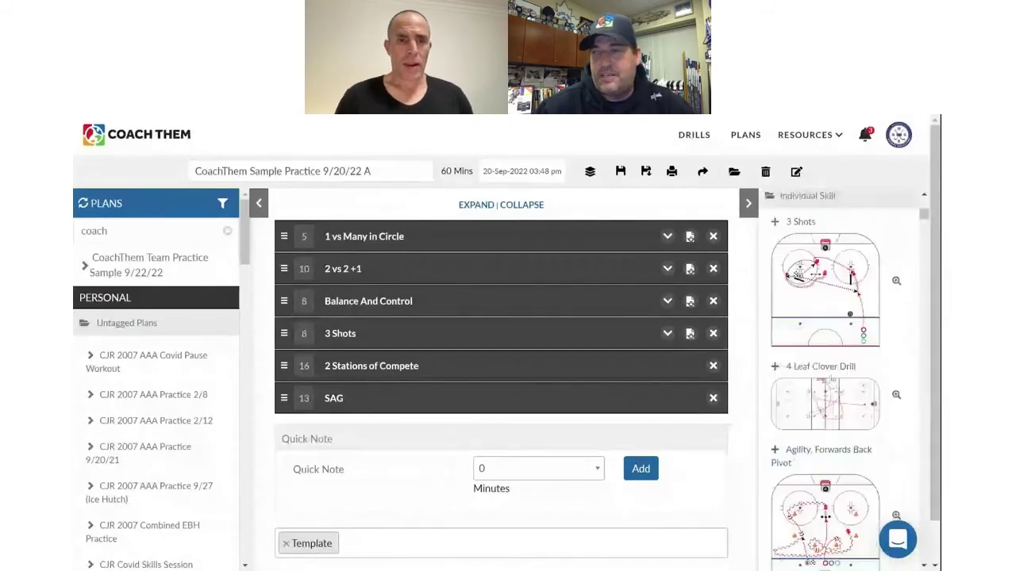
{"action": "scroll", "coordinate": [884, 326], "scroll_direction": "up", "scroll_amount": 15}
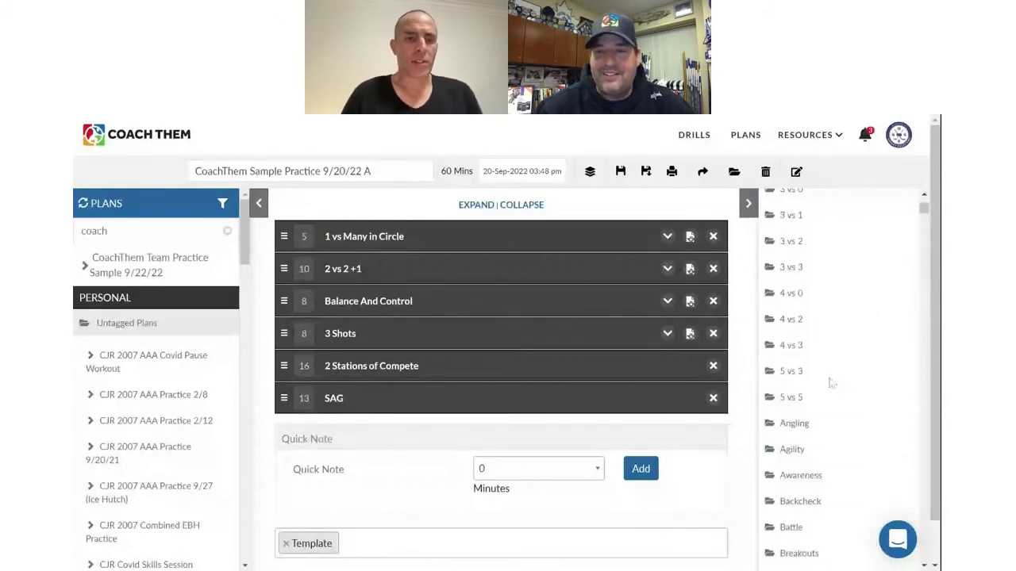
{"action": "scroll", "coordinate": [829, 393], "scroll_direction": "down", "scroll_amount": 3}
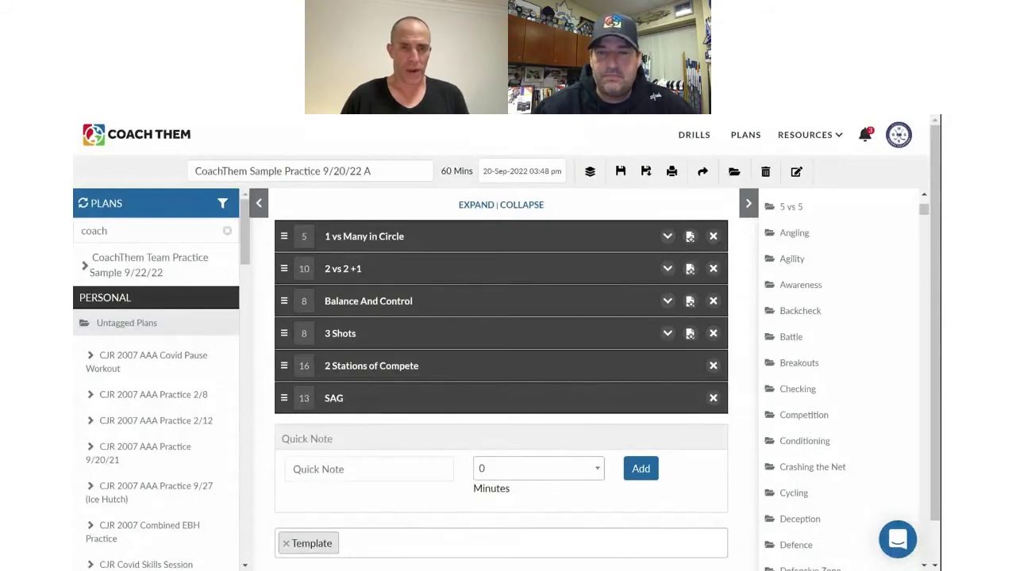
{"action": "left_click", "coordinate": [791, 338]}
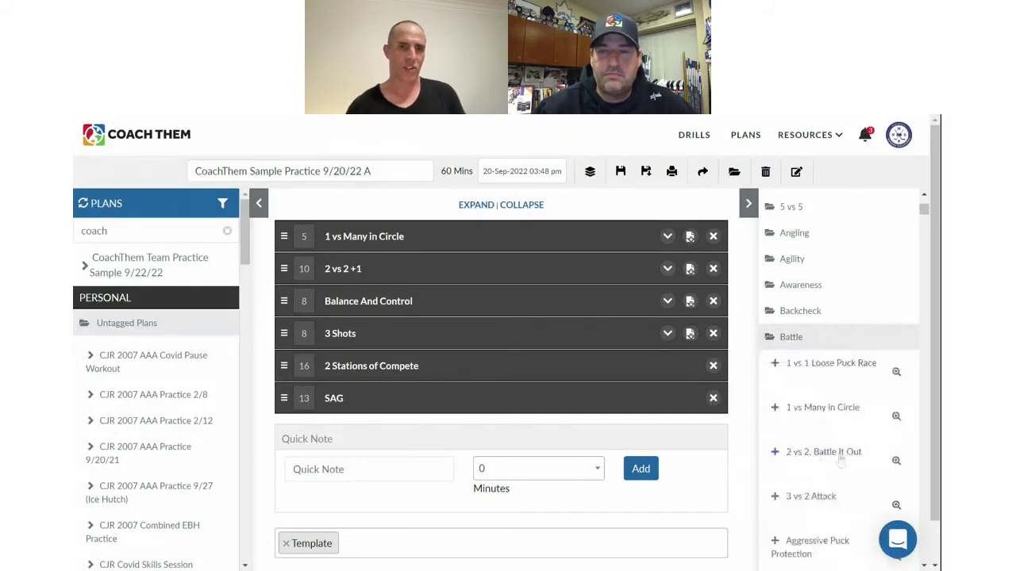
{"action": "scroll", "coordinate": [841, 461], "scroll_direction": "down", "scroll_amount": 3}
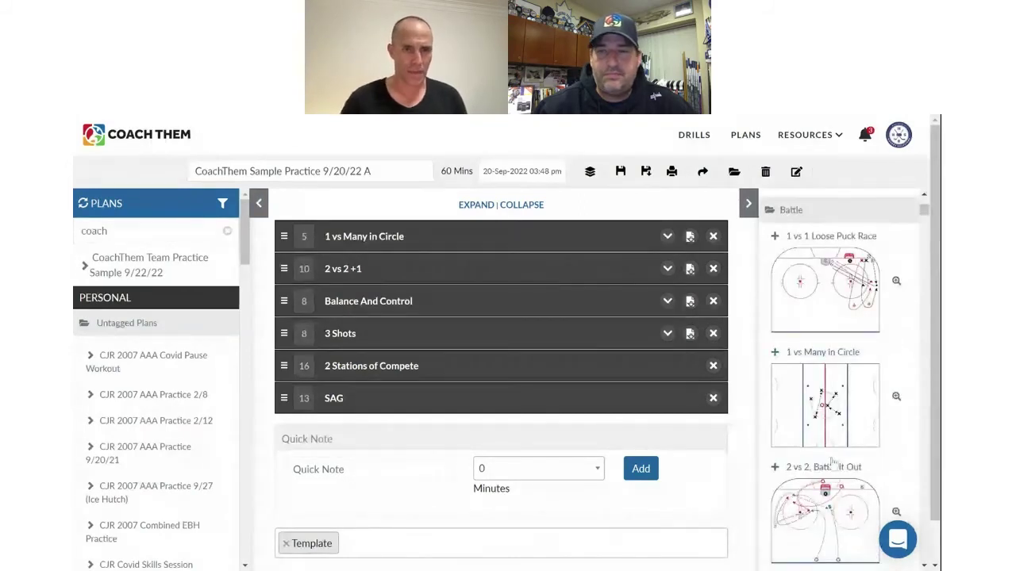
{"action": "scroll", "coordinate": [848, 540], "scroll_direction": "down", "scroll_amount": 3}
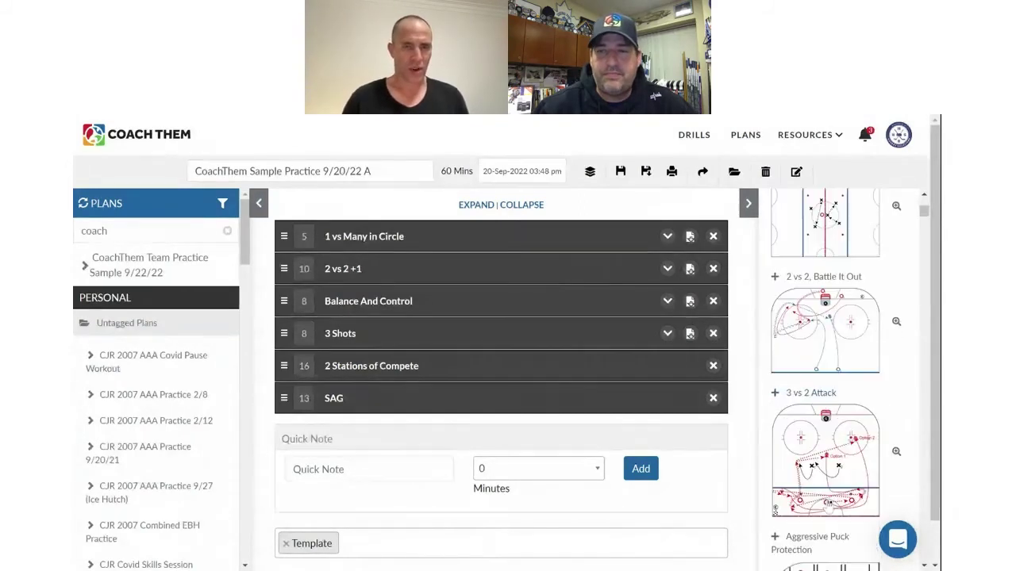
{"action": "scroll", "coordinate": [851, 481], "scroll_direction": "down", "scroll_amount": 2}
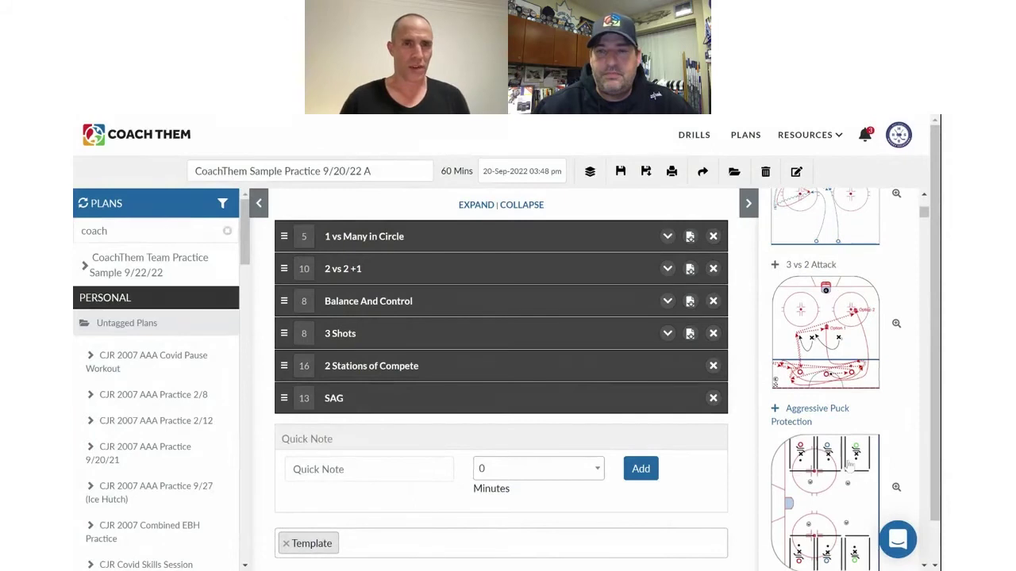
{"action": "scroll", "coordinate": [847, 467], "scroll_direction": "down", "scroll_amount": 1}
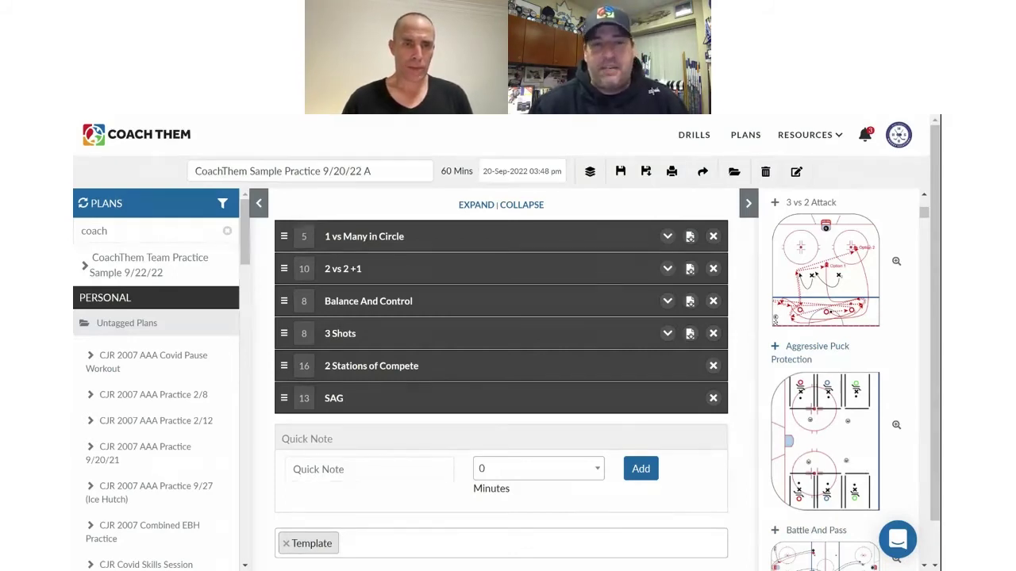
{"action": "left_click", "coordinate": [849, 438]}
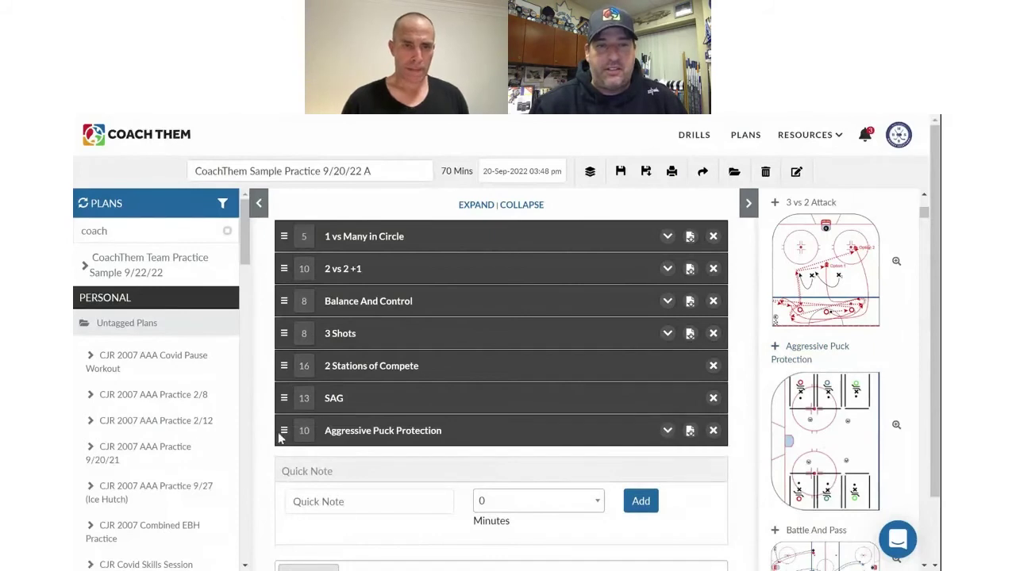
- Place Aggressive Puck Protection directly below 3 Shots and set its duration to 8 minutes
{"action": "left_click_drag", "start_coordinate": [284, 429], "coordinate": [288, 333]}
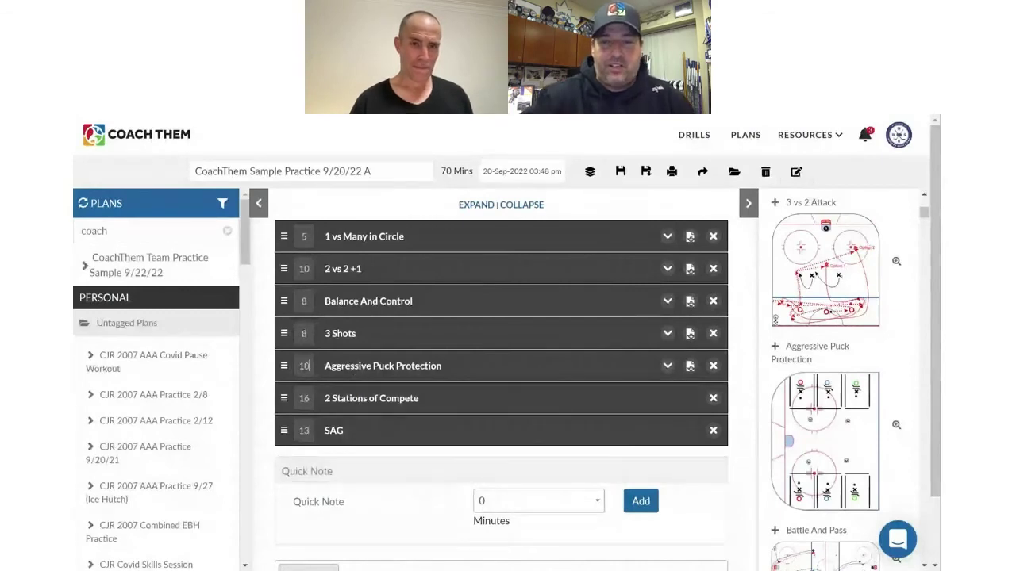
{"action": "double_click", "coordinate": [307, 366]}
{"action": "type", "text": "8"}
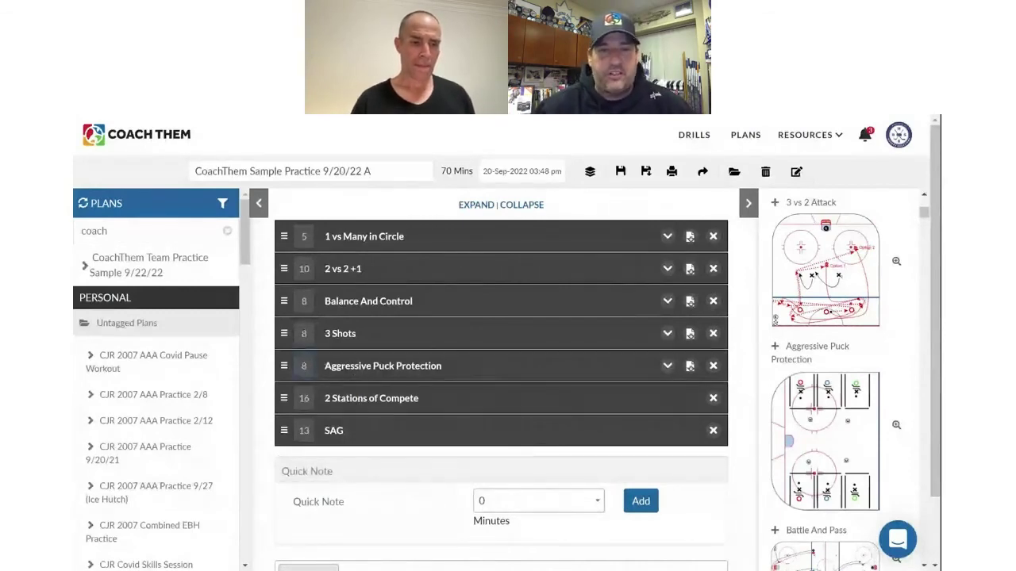
{"action": "left_click", "coordinate": [492, 365]}
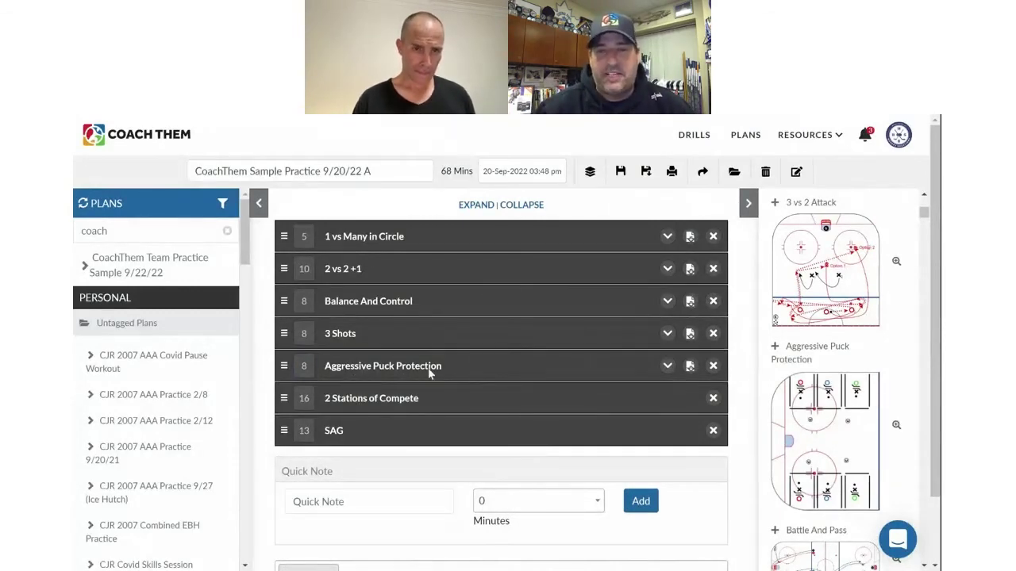
- Add the 2 vs 2, Battle It Out drill from the Battle folder and place it directly below Aggressive Puck Protection
{"action": "scroll", "coordinate": [831, 421], "scroll_direction": "down", "scroll_amount": 1}
{"action": "scroll", "coordinate": [831, 421], "scroll_direction": "up", "scroll_amount": 5}
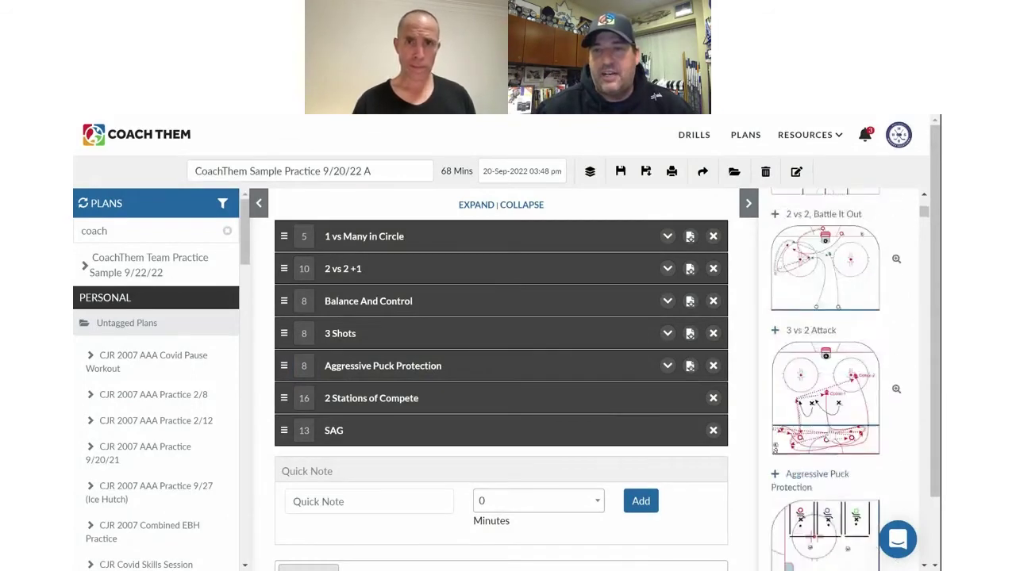
{"action": "scroll", "coordinate": [849, 500], "scroll_direction": "down", "scroll_amount": 1}
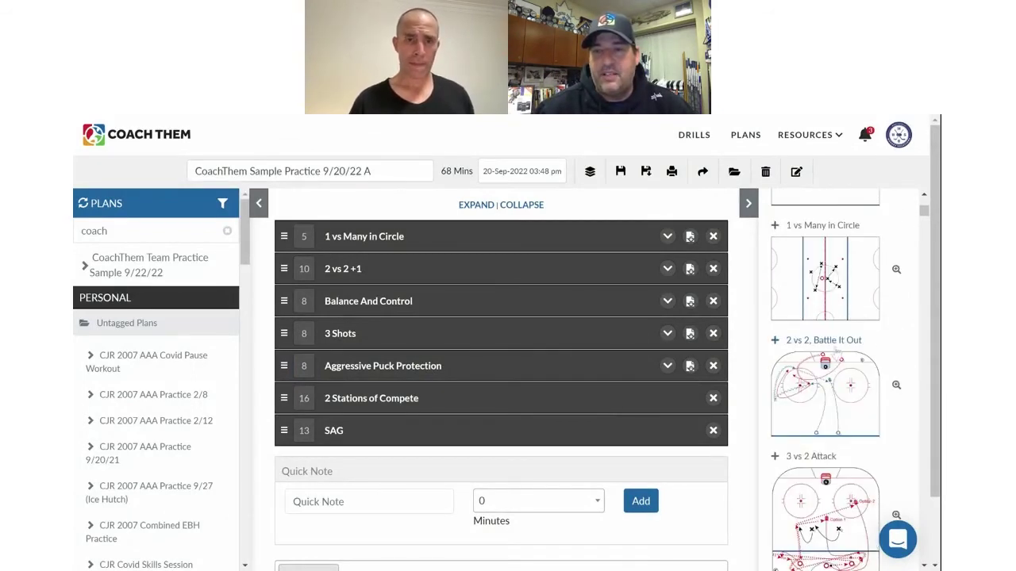
{"action": "left_click", "coordinate": [822, 408]}
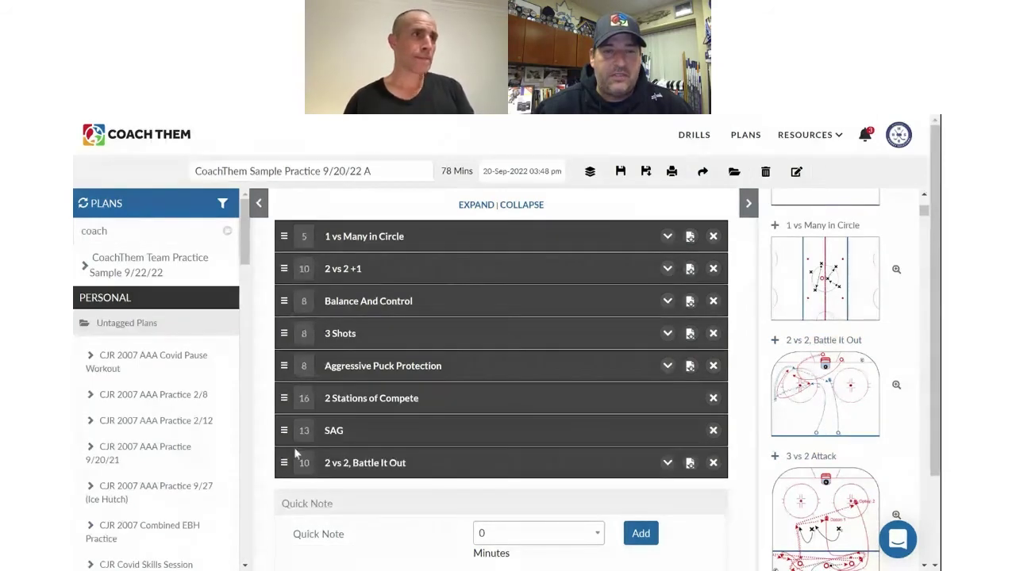
{"action": "left_click_drag", "start_coordinate": [285, 465], "coordinate": [288, 397]}
- Set the 2 vs 2, Battle It Out duration to 8 minutes and remove the 2 Stations of Compete placeholder
{"action": "double_click", "coordinate": [304, 398]}
{"action": "type", "text": "8"}
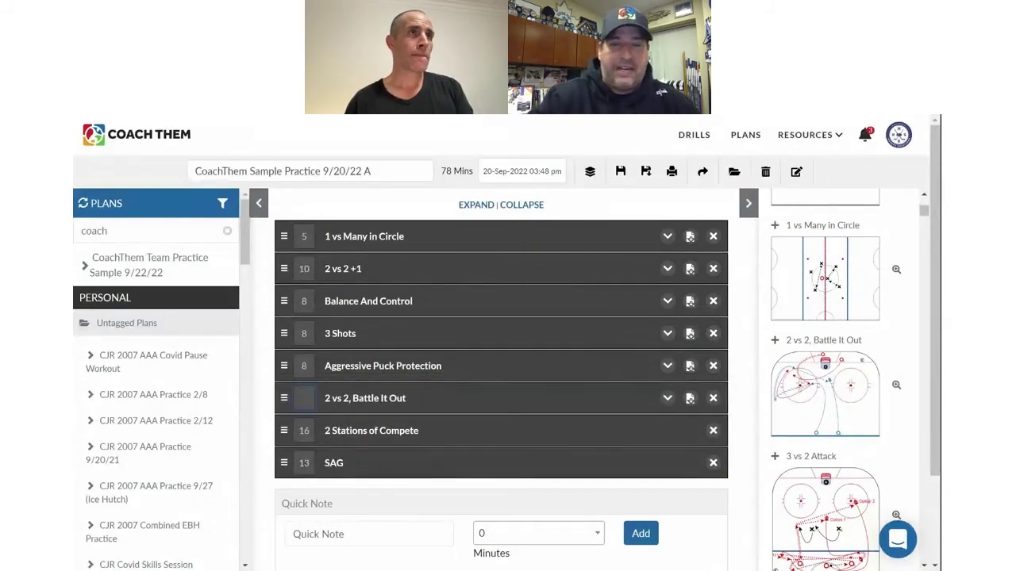
{"action": "left_click", "coordinate": [453, 408]}
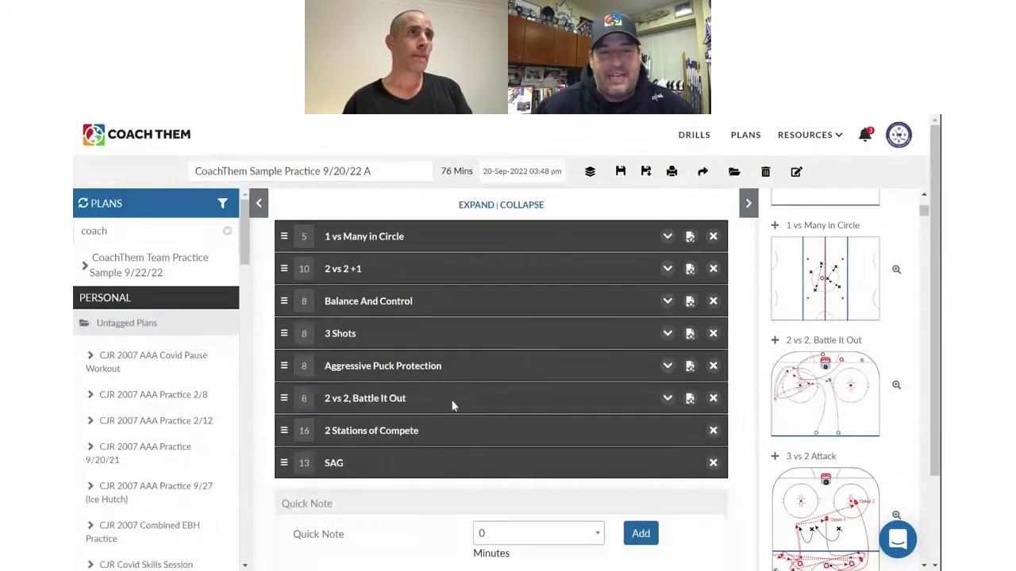
{"action": "left_click", "coordinate": [713, 430]}
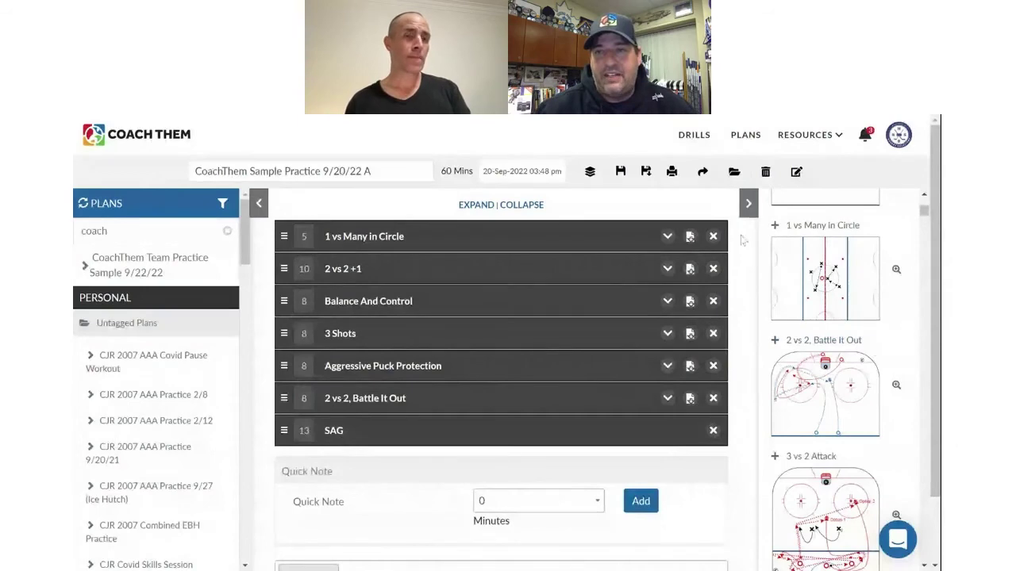
- Collapse the expanded Battle and Individual Skill folders in the marketplace drill list
{"action": "scroll", "coordinate": [872, 346], "scroll_direction": "down", "scroll_amount": 3}
{"action": "scroll", "coordinate": [857, 361], "scroll_direction": "up", "scroll_amount": 10}
{"action": "scroll", "coordinate": [847, 372], "scroll_direction": "up", "scroll_amount": 2}
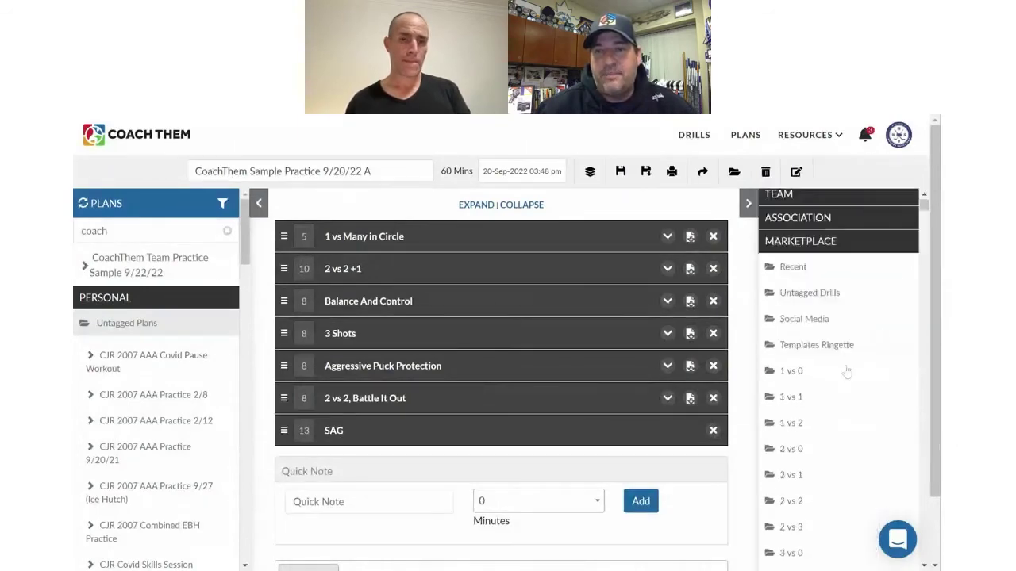
{"action": "scroll", "coordinate": [847, 370], "scroll_direction": "down", "scroll_amount": 6}
{"action": "scroll", "coordinate": [840, 328], "scroll_direction": "down", "scroll_amount": 10}
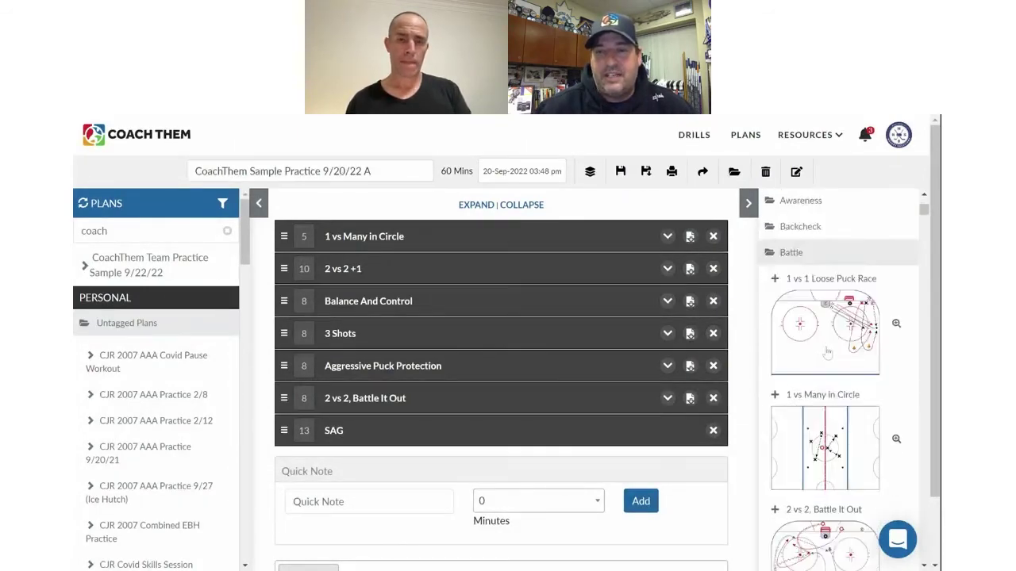
{"action": "scroll", "coordinate": [841, 357], "scroll_direction": "down", "scroll_amount": 5}
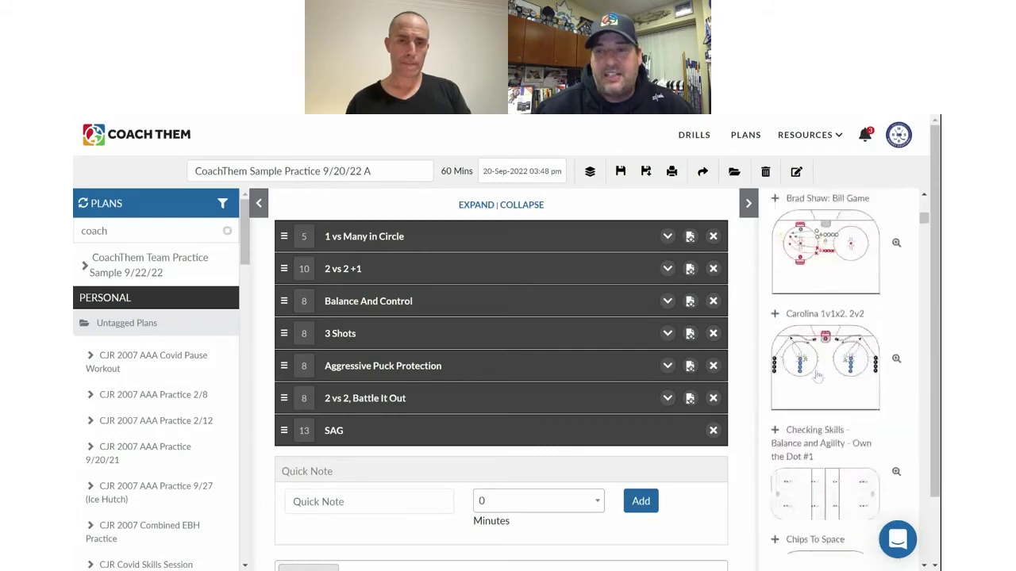
{"action": "scroll", "coordinate": [840, 357], "scroll_direction": "up", "scroll_amount": 8}
{"action": "scroll", "coordinate": [840, 357], "scroll_direction": "up", "scroll_amount": 5}
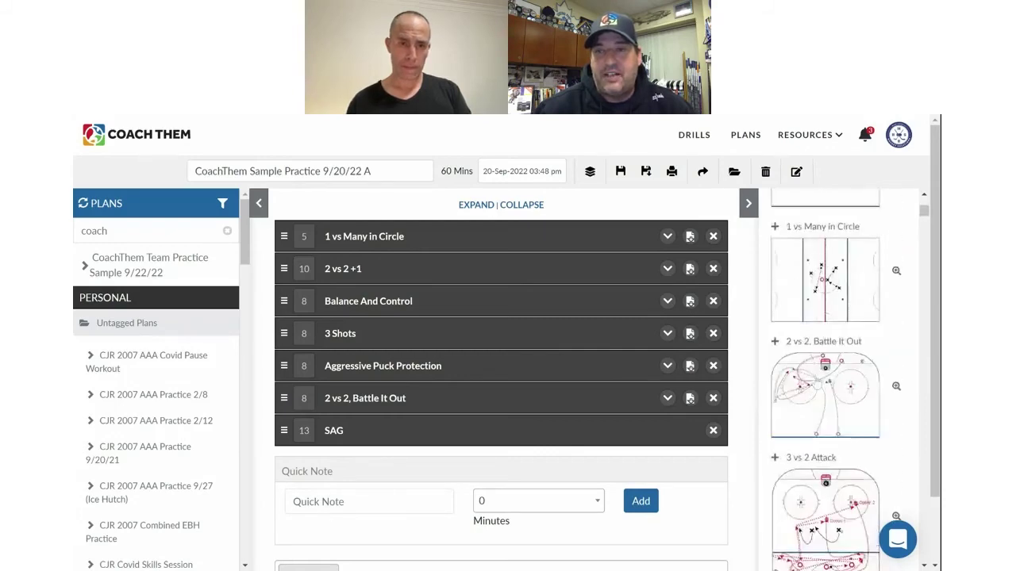
{"action": "left_click", "coordinate": [795, 465]}
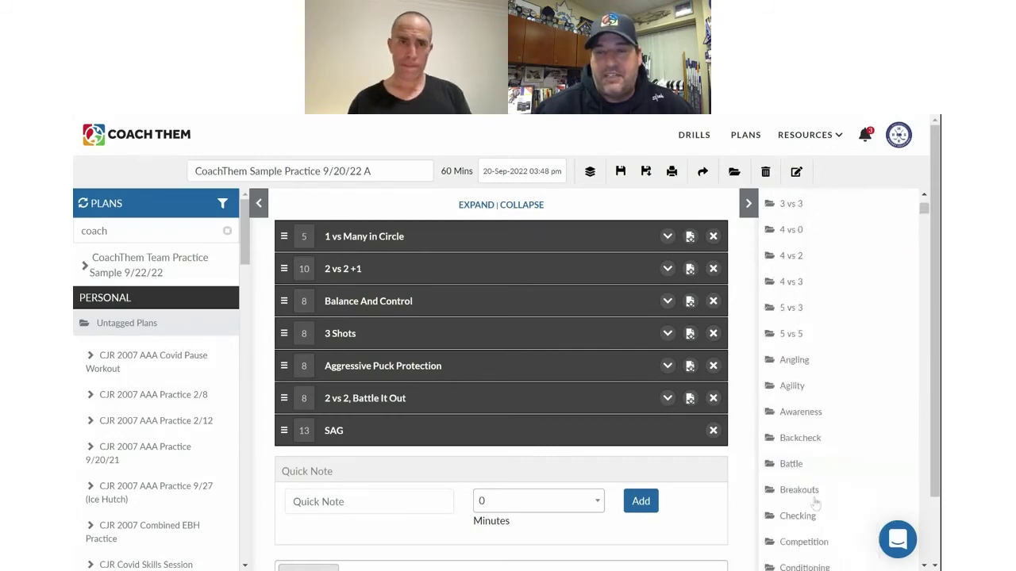
{"action": "scroll", "coordinate": [818, 492], "scroll_direction": "down", "scroll_amount": 1}
{"action": "scroll", "coordinate": [817, 484], "scroll_direction": "down", "scroll_amount": 3}
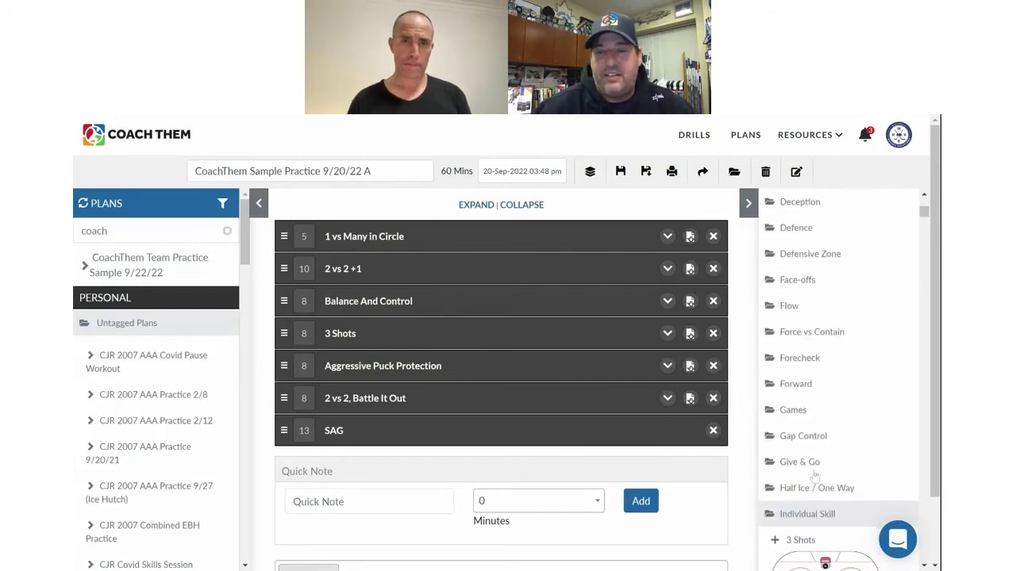
{"action": "left_click", "coordinate": [822, 514]}
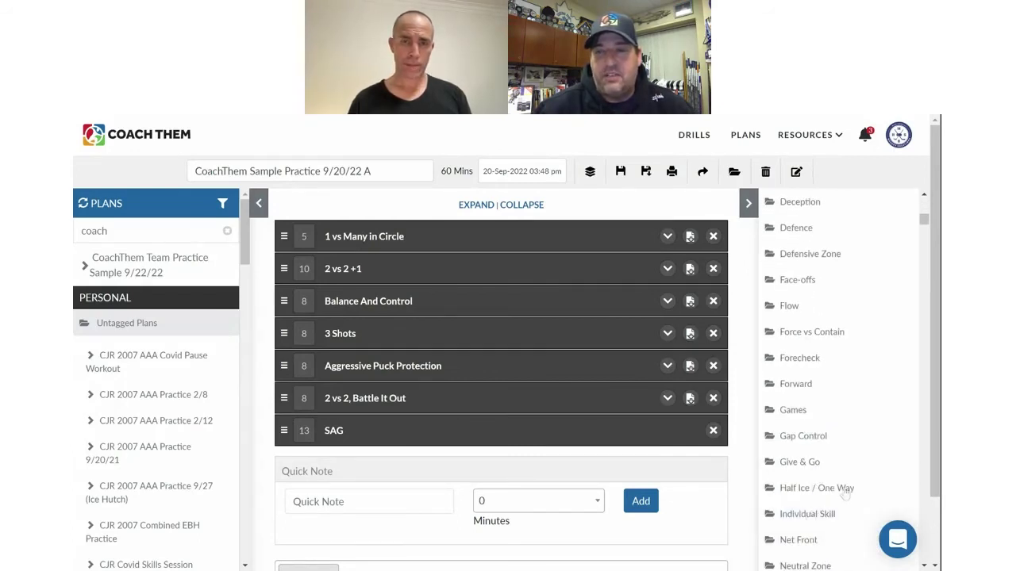
- Replace the 13-minute SAG placeholder with the 3 vs 2 Zone Battle drill from the marketplace Small Areas folder
{"action": "scroll", "coordinate": [843, 474], "scroll_direction": "down", "scroll_amount": 9}
{"action": "scroll", "coordinate": [843, 474], "scroll_direction": "down", "scroll_amount": 3}
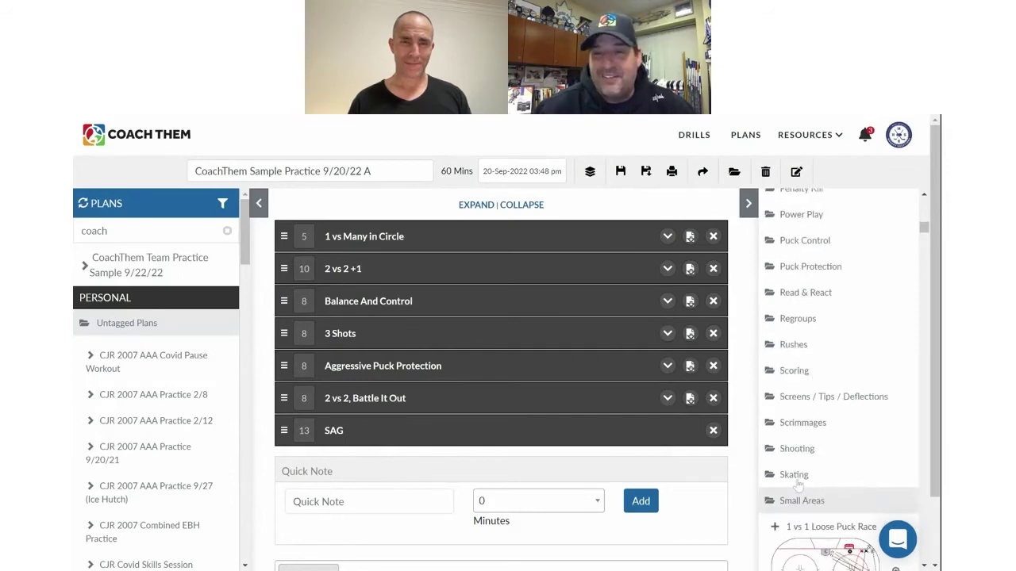
{"action": "scroll", "coordinate": [830, 477], "scroll_direction": "down", "scroll_amount": 10}
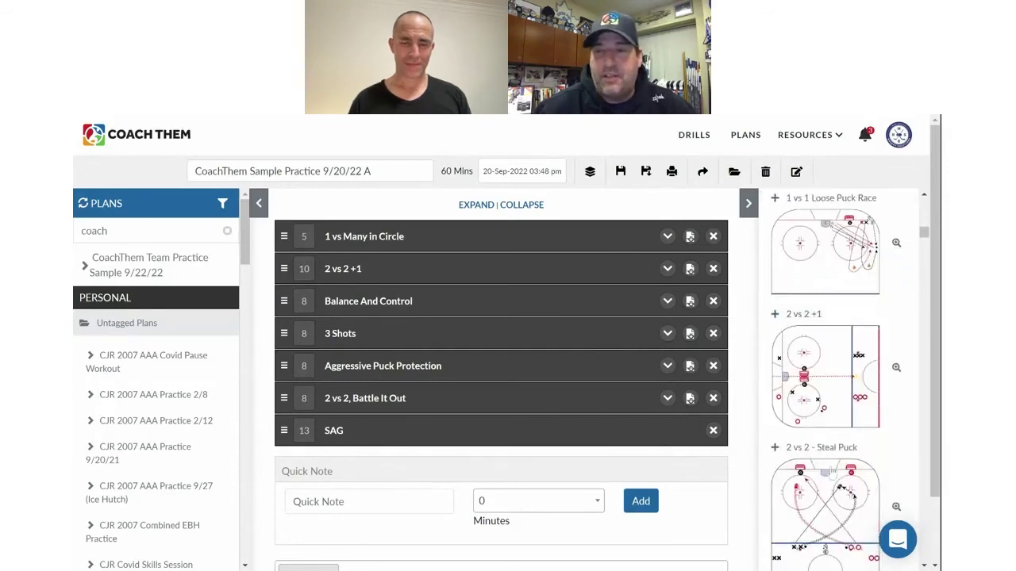
{"action": "scroll", "coordinate": [831, 473], "scroll_direction": "down", "scroll_amount": 4}
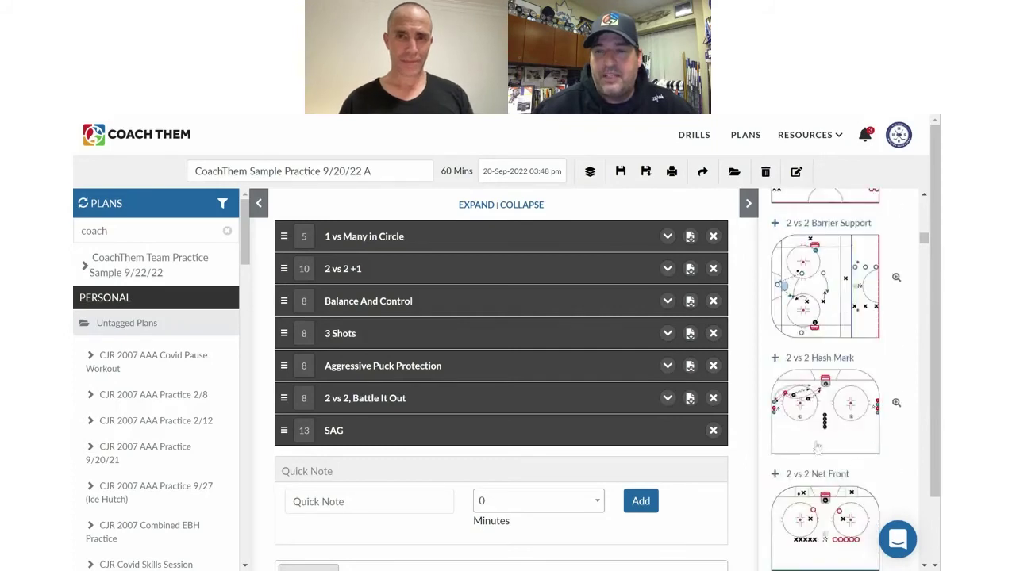
{"action": "scroll", "coordinate": [826, 460], "scroll_direction": "down", "scroll_amount": 1}
{"action": "scroll", "coordinate": [823, 457], "scroll_direction": "down", "scroll_amount": 10}
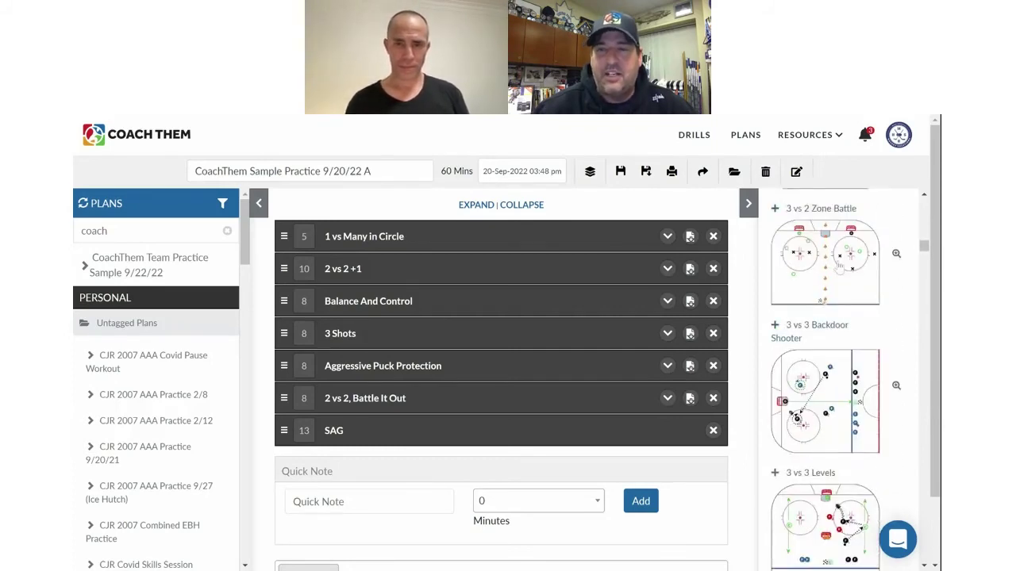
{"action": "left_click", "coordinate": [831, 270]}
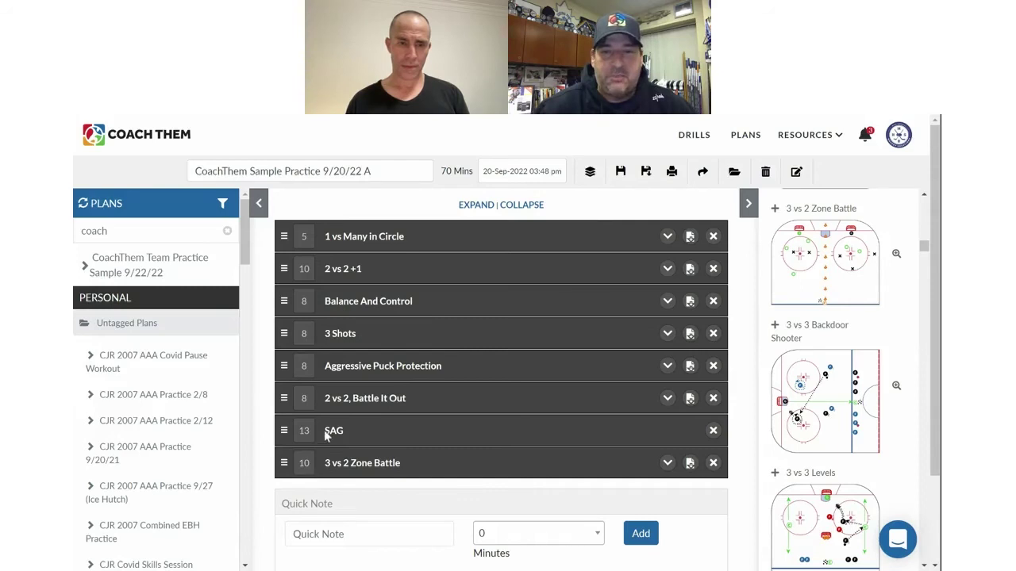
{"action": "left_click", "coordinate": [713, 430]}
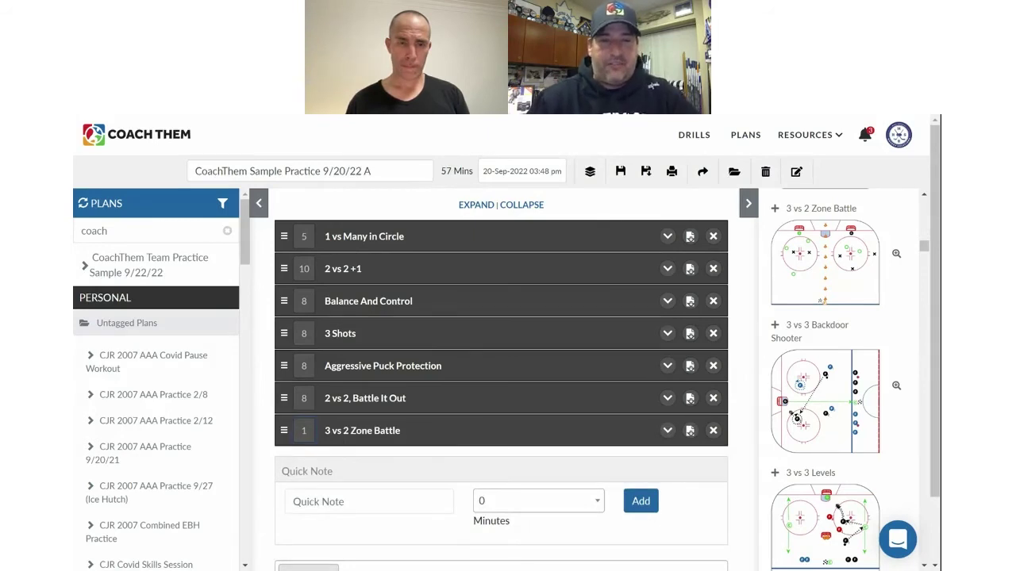
- Set the 3 vs 2 Zone Battle duration to 13 minutes and save the practice plan
{"action": "left_click", "coordinate": [536, 418]}
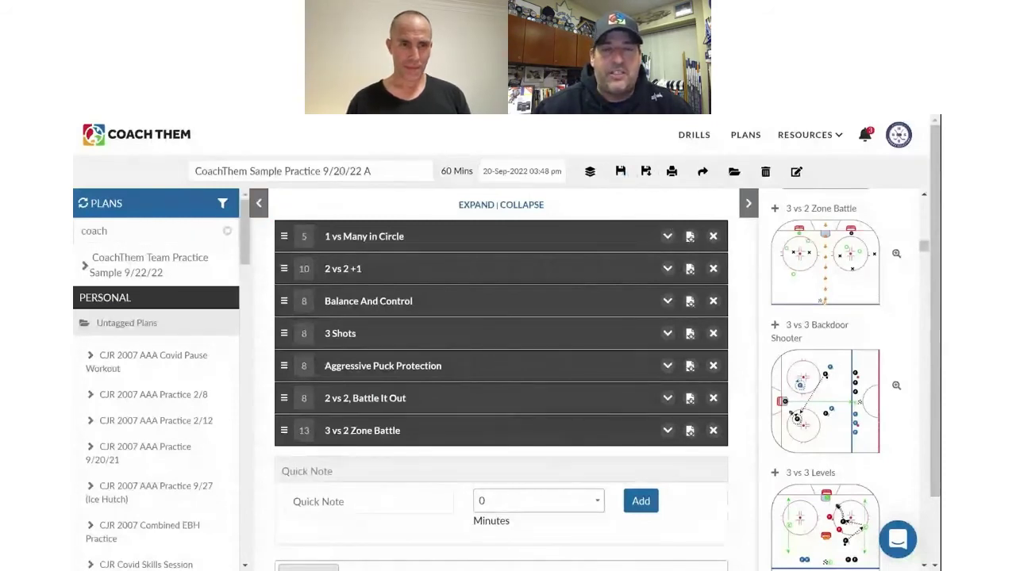
{"action": "left_click", "coordinate": [616, 172]}
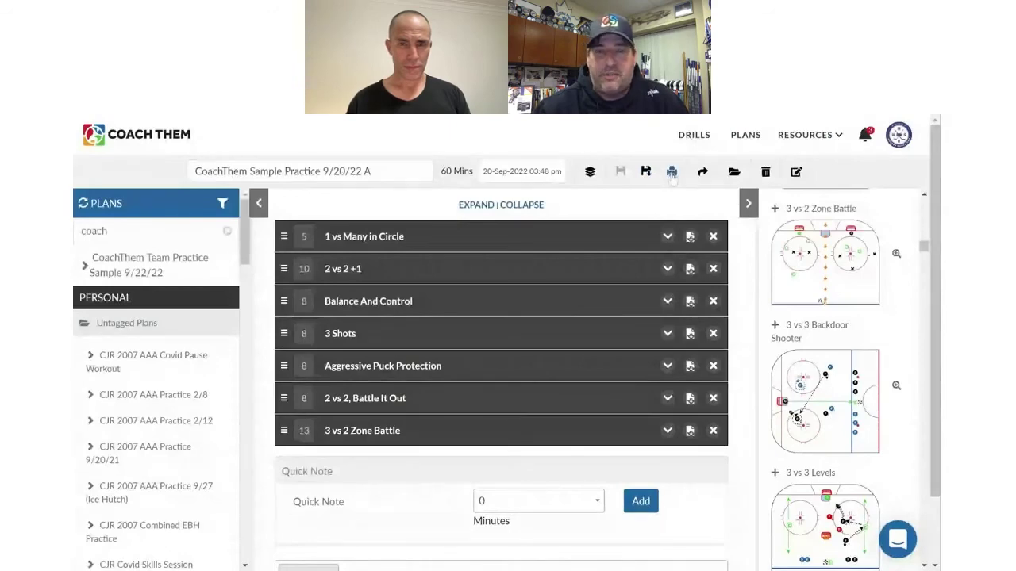
- Set up the plan's printout without the practice number and with the MBHS Drill Share Team logo
{"action": "left_click", "coordinate": [671, 172]}
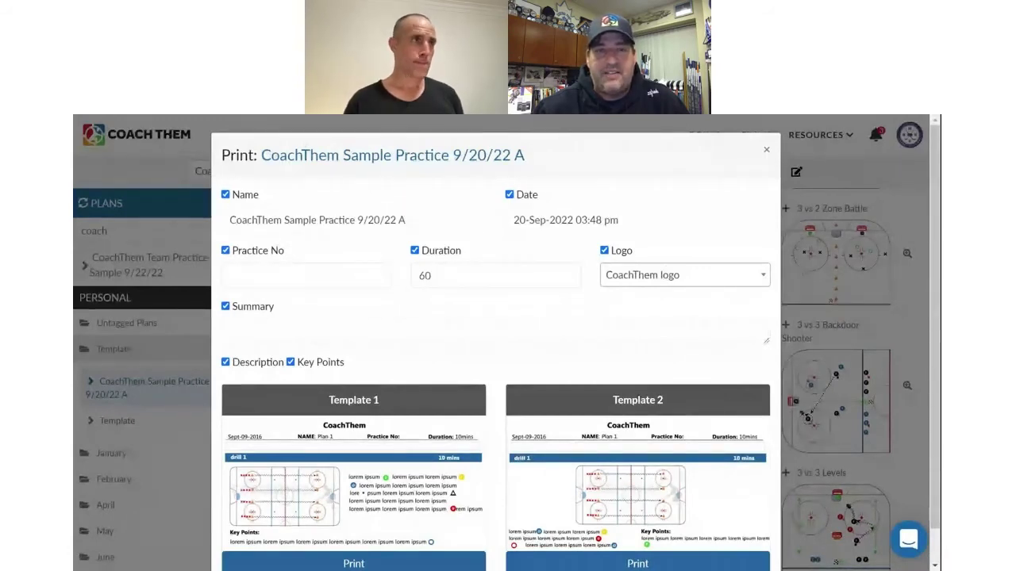
{"action": "left_click", "coordinate": [225, 250]}
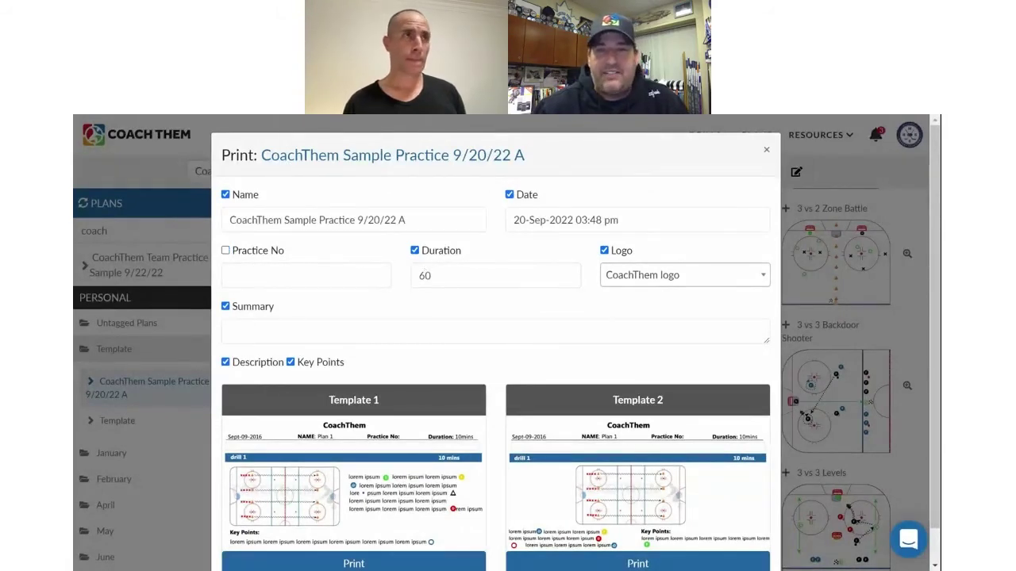
{"action": "left_click", "coordinate": [635, 277]}
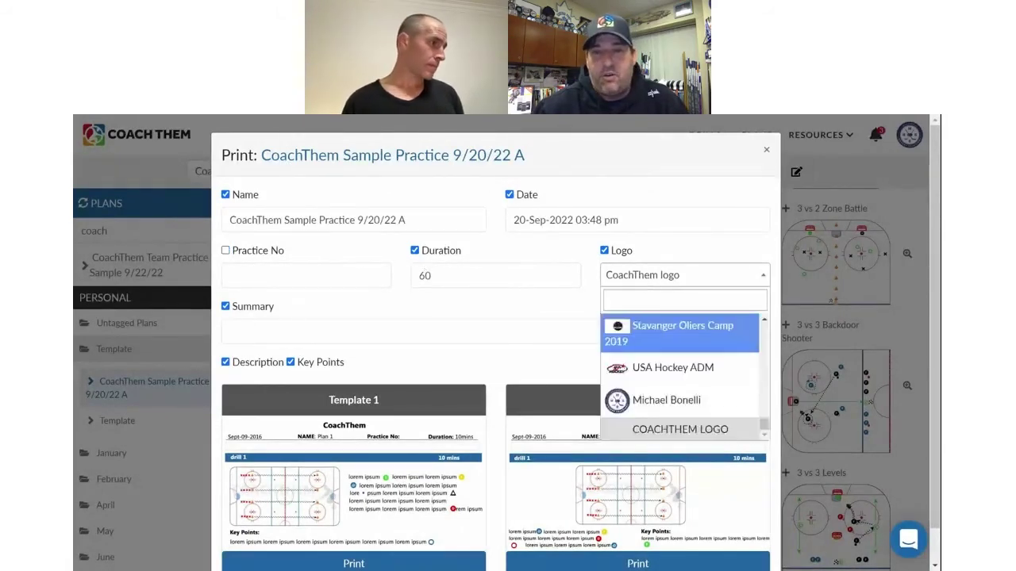
{"action": "scroll", "coordinate": [657, 400], "scroll_direction": "up", "scroll_amount": 10}
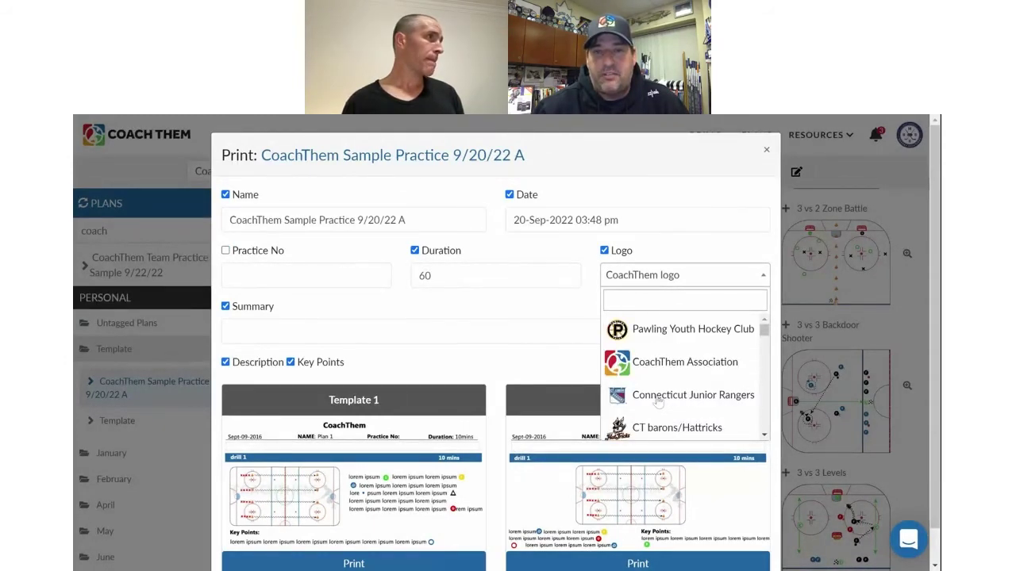
{"action": "scroll", "coordinate": [657, 403], "scroll_direction": "down", "scroll_amount": 5}
{"action": "scroll", "coordinate": [657, 401], "scroll_direction": "down", "scroll_amount": 8}
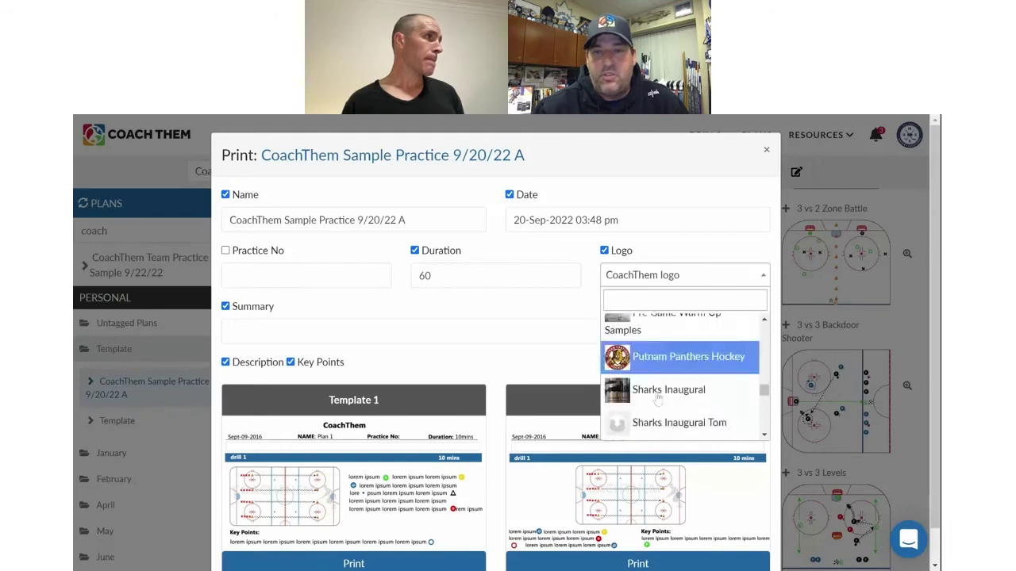
{"action": "scroll", "coordinate": [658, 397], "scroll_direction": "up", "scroll_amount": 1}
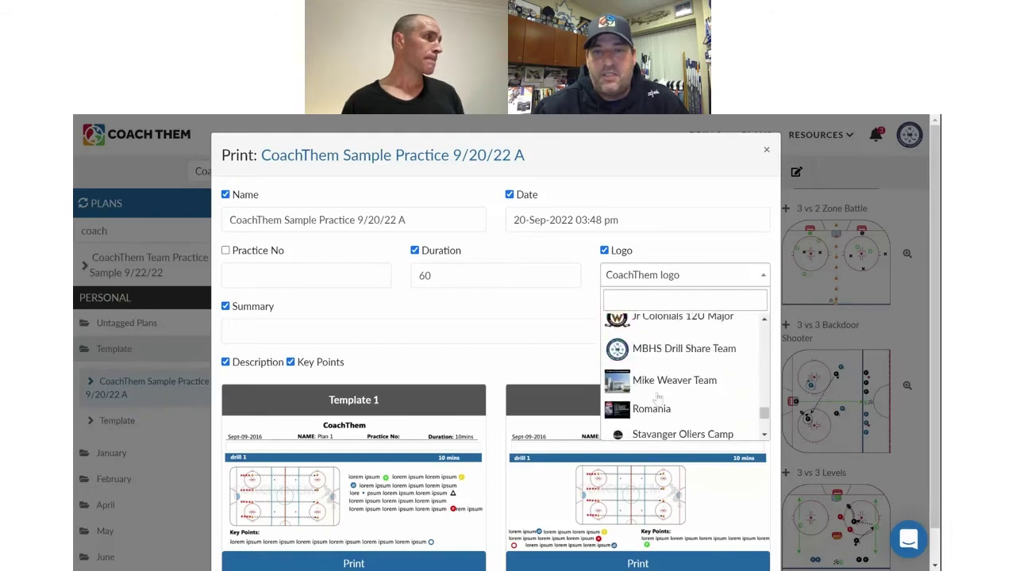
{"action": "scroll", "coordinate": [646, 369], "scroll_direction": "down", "scroll_amount": 1}
{"action": "left_click", "coordinate": [642, 334]}
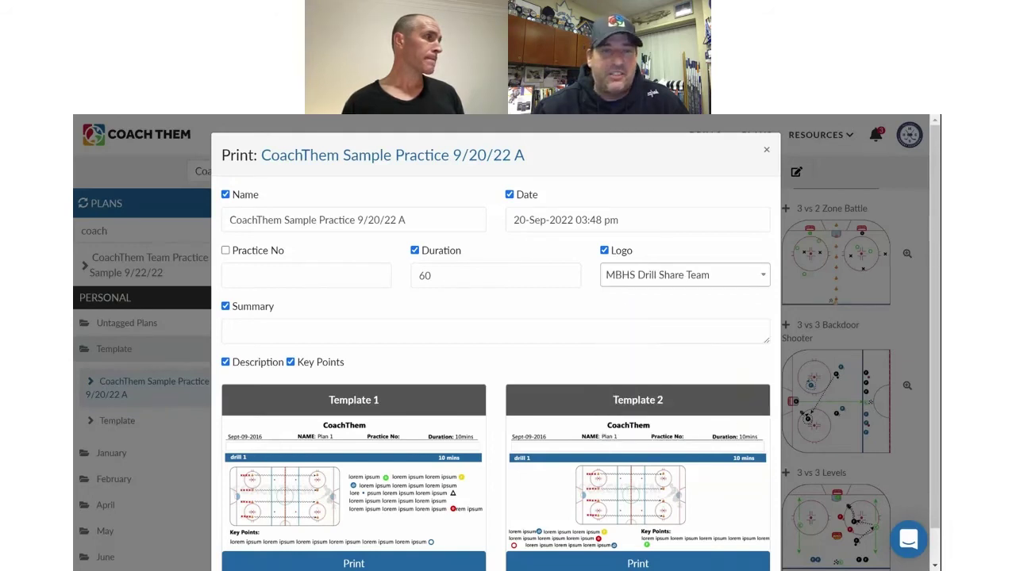
- Enter the print summary "Lots of fun today Make sure the room is clean when you leave"
{"action": "left_click", "coordinate": [228, 326]}
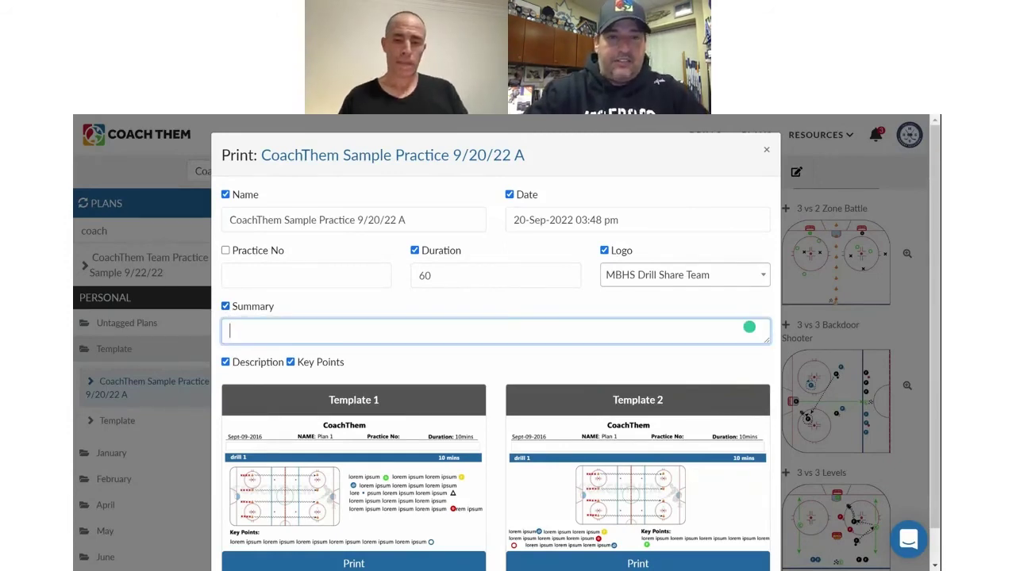
{"action": "type", "text": "Lots of "}
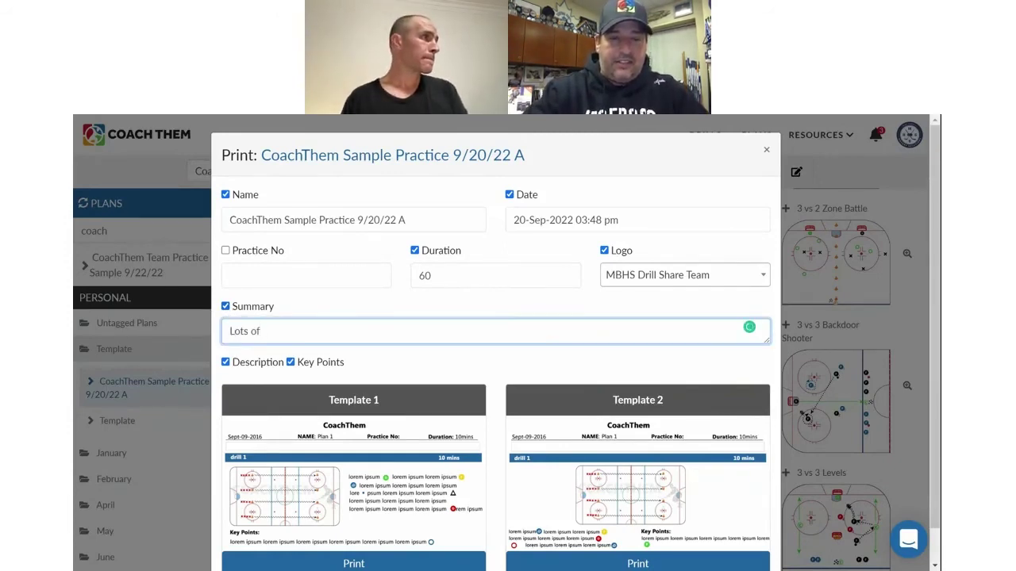
{"action": "type", "text": "fun"}
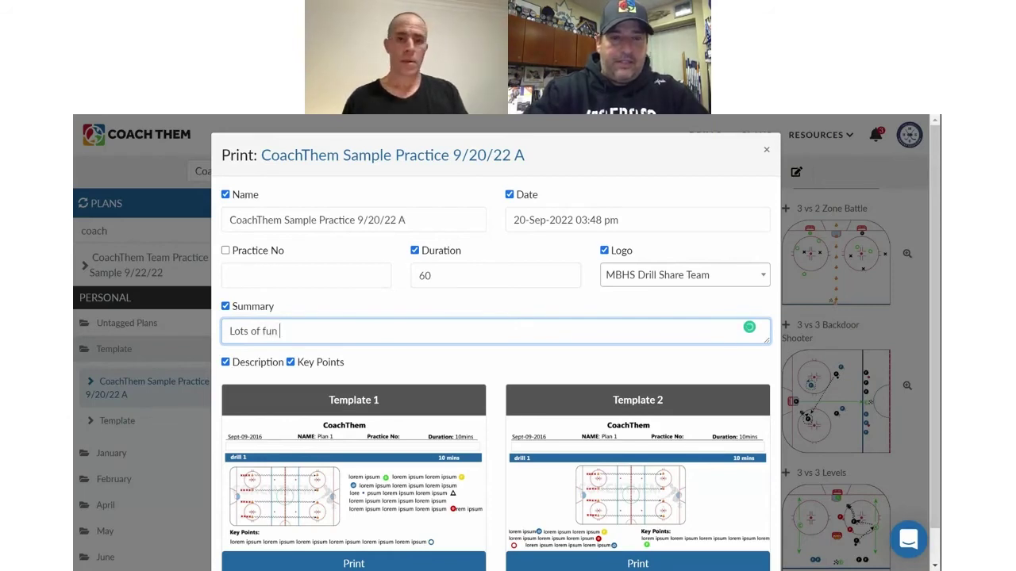
{"action": "type", "text": " toay"}
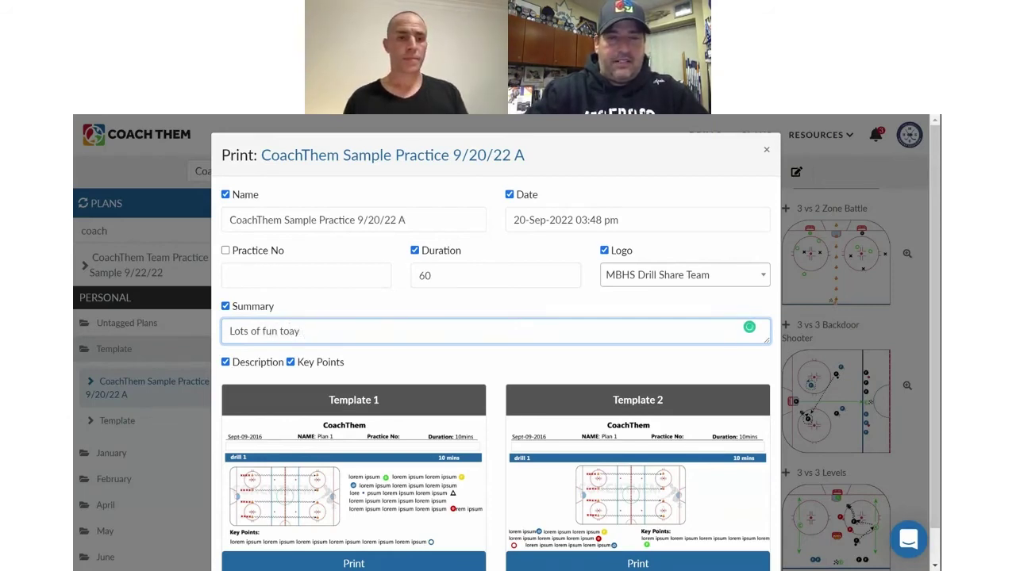
{"action": "key", "text": "BackSpace"}
{"action": "key", "text": "BackSpace"}
{"action": "key", "text": "BackSpace"}
{"action": "type", "text": "day "}
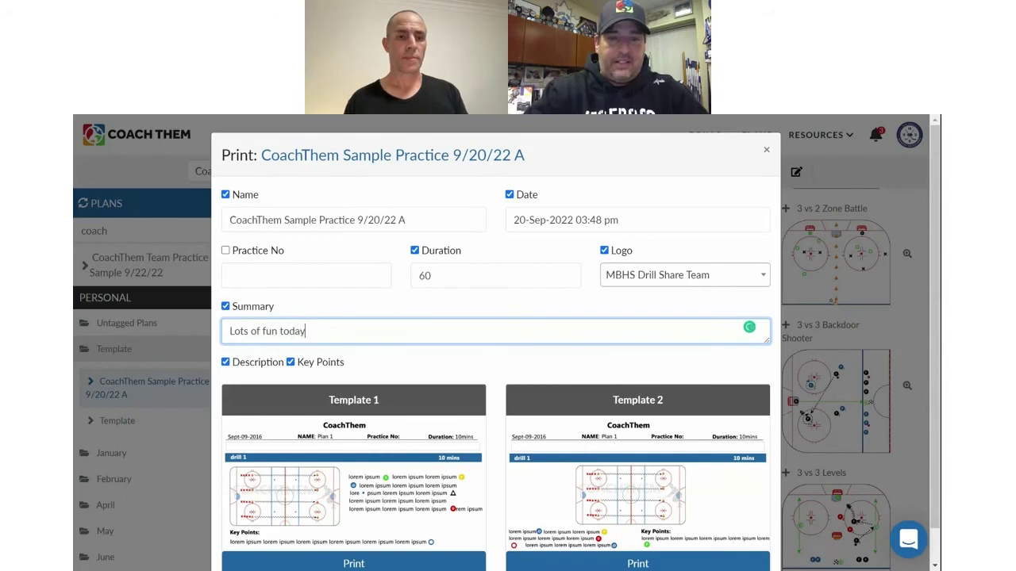
{"action": "type", "text": " Make "}
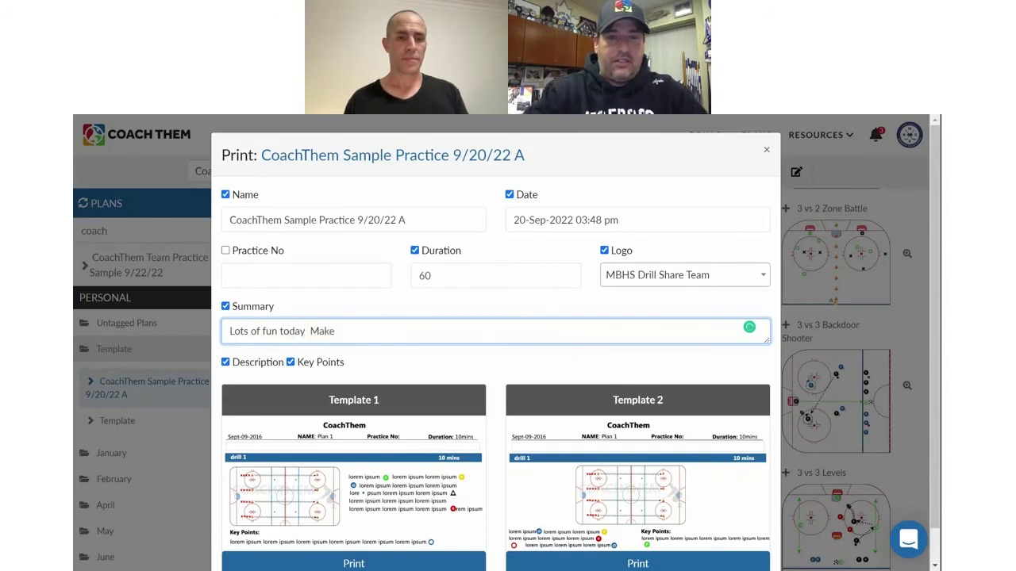
{"action": "type", "text": "sure the "}
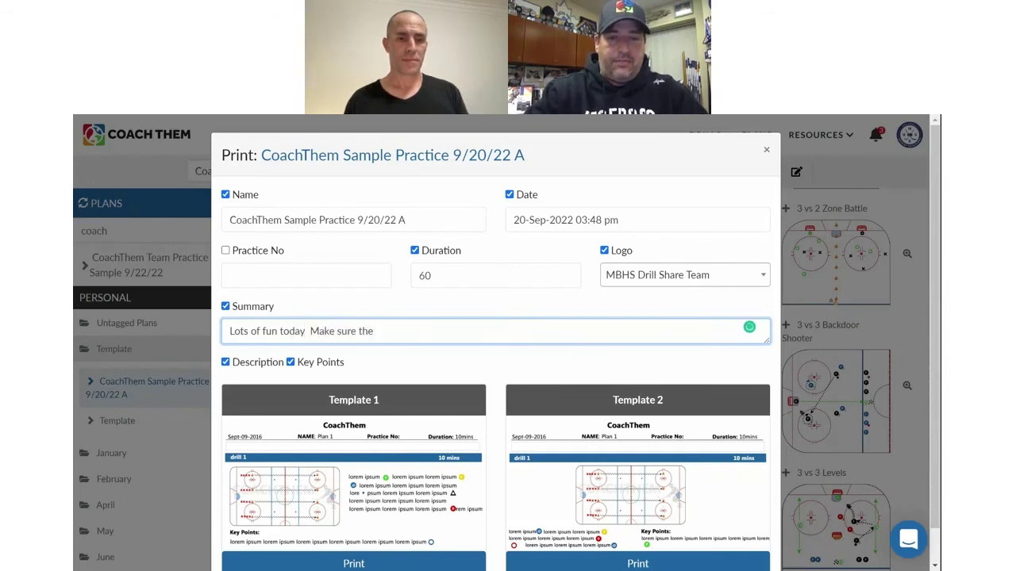
{"action": "type", "text": "room is clea"}
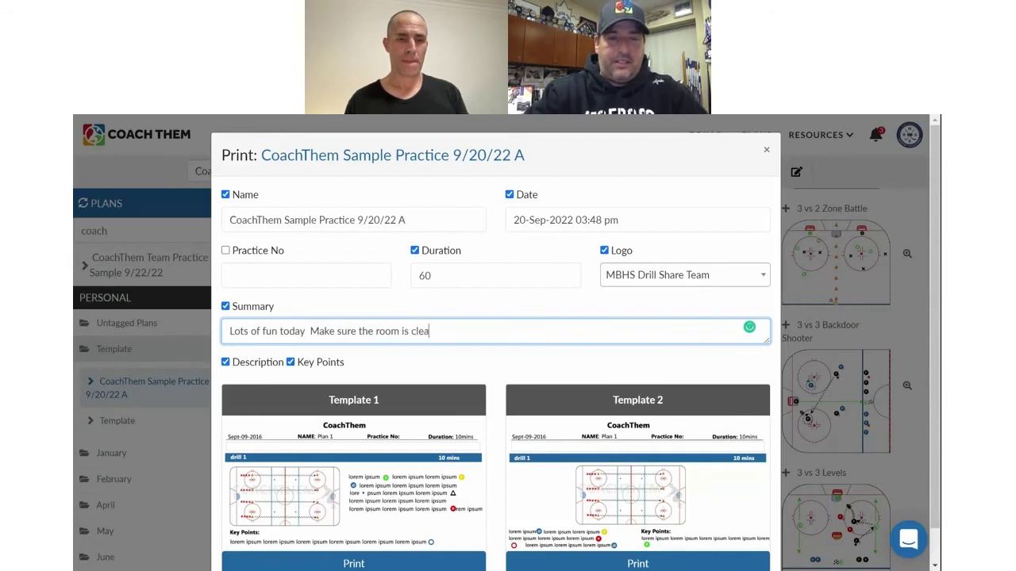
{"action": "type", "text": "n when "}
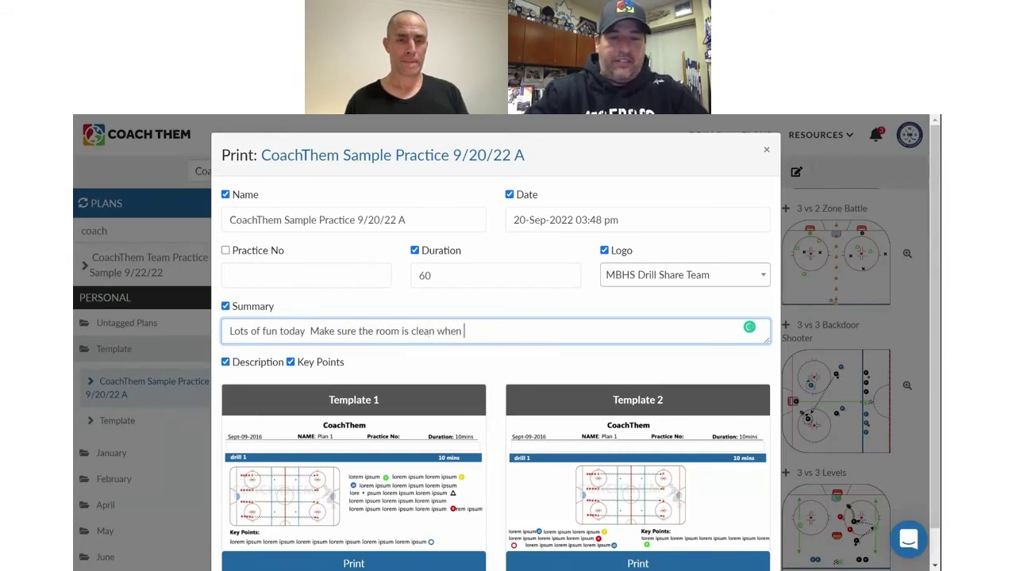
{"action": "type", "text": "you lea"}
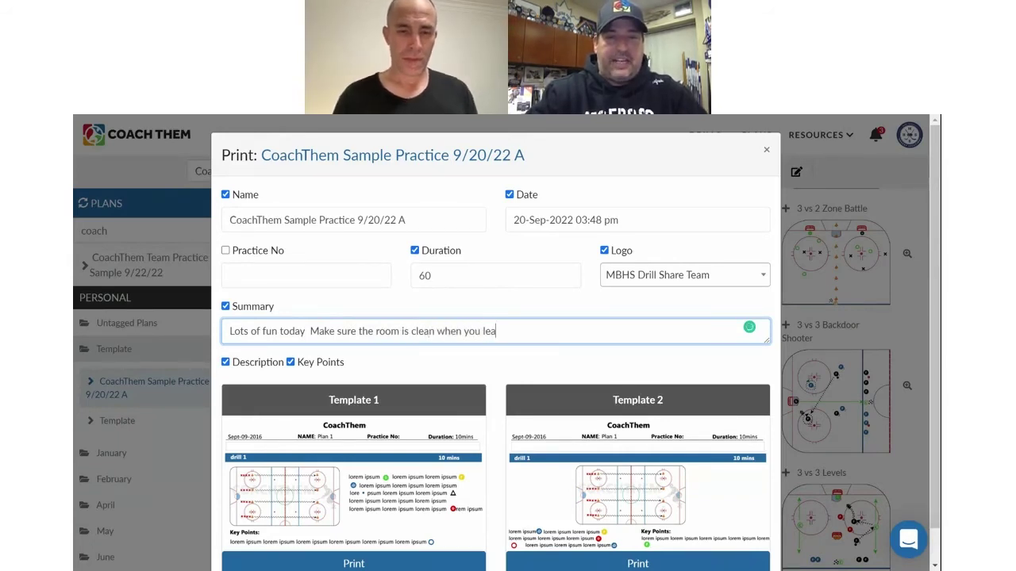
{"action": "type", "text": "u"}
{"action": "key", "text": "BackSpace"}
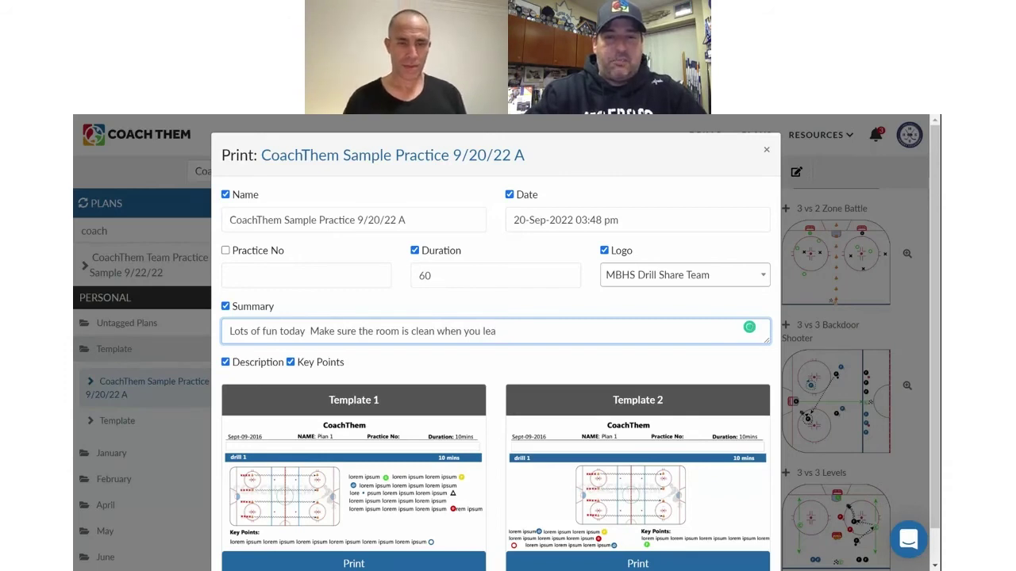
{"action": "type", "text": "ve"}
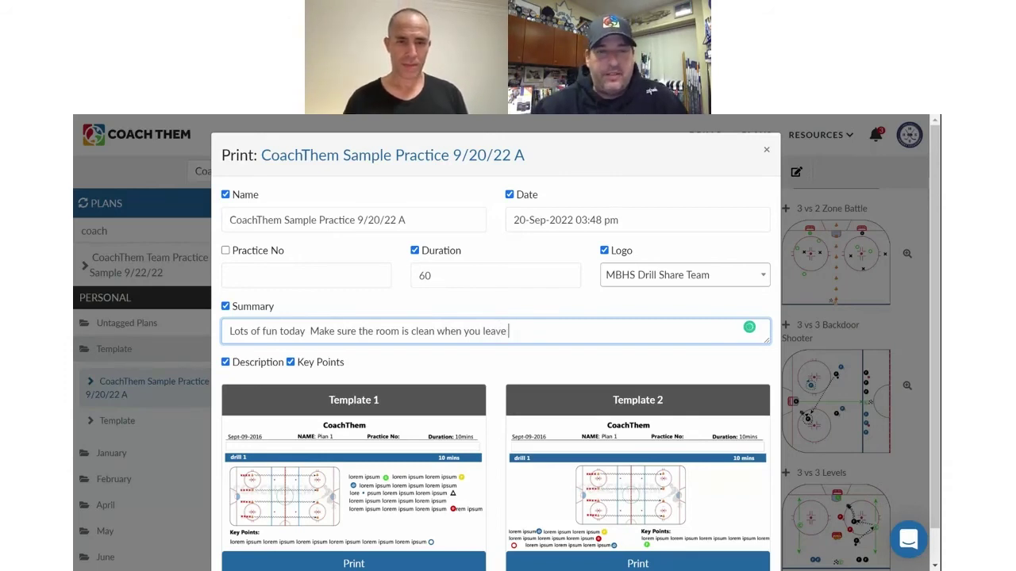
- Print the practice plan using the Template 1 layout
{"action": "scroll", "coordinate": [243, 430], "scroll_direction": "down", "scroll_amount": 1}
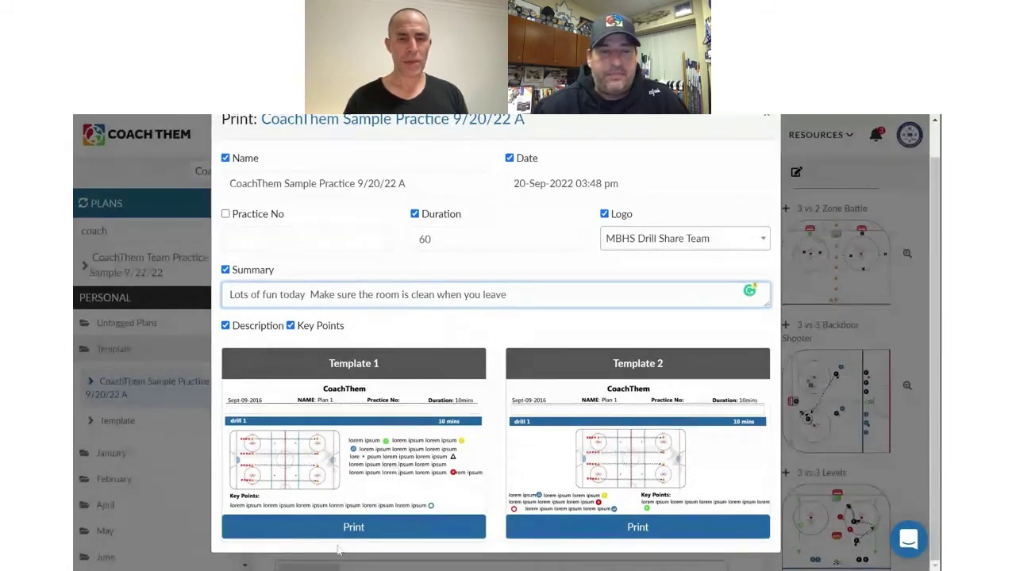
{"action": "left_click", "coordinate": [353, 528]}
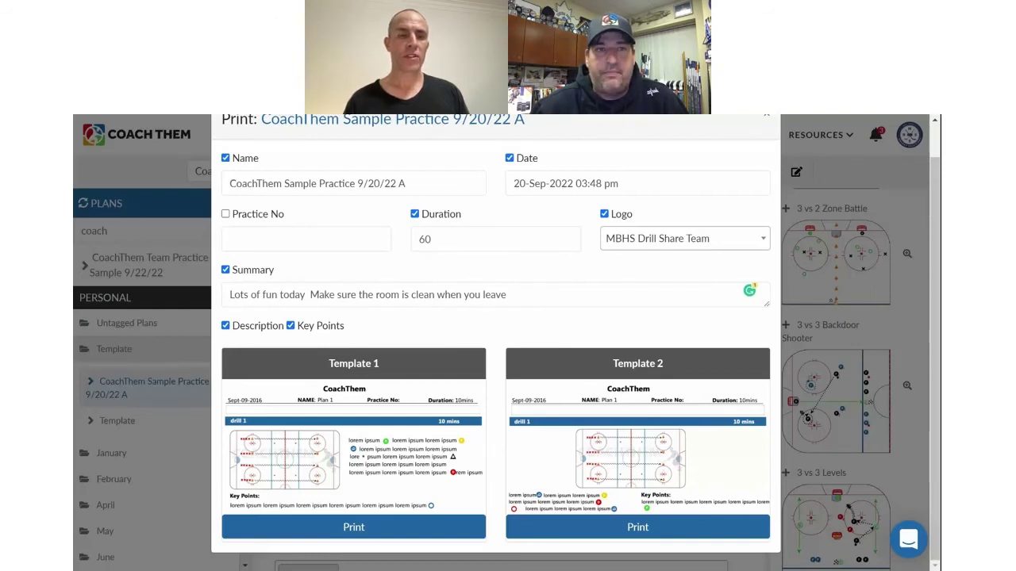
{"action": "left_click", "coordinate": [354, 527]}
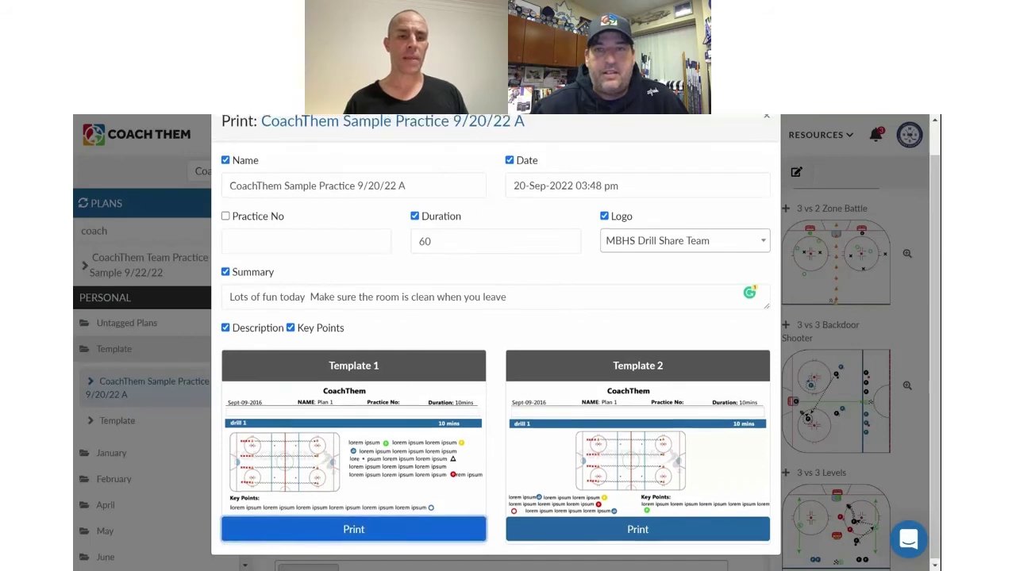
{"action": "scroll", "coordinate": [651, 211], "scroll_direction": "up", "scroll_amount": 1}
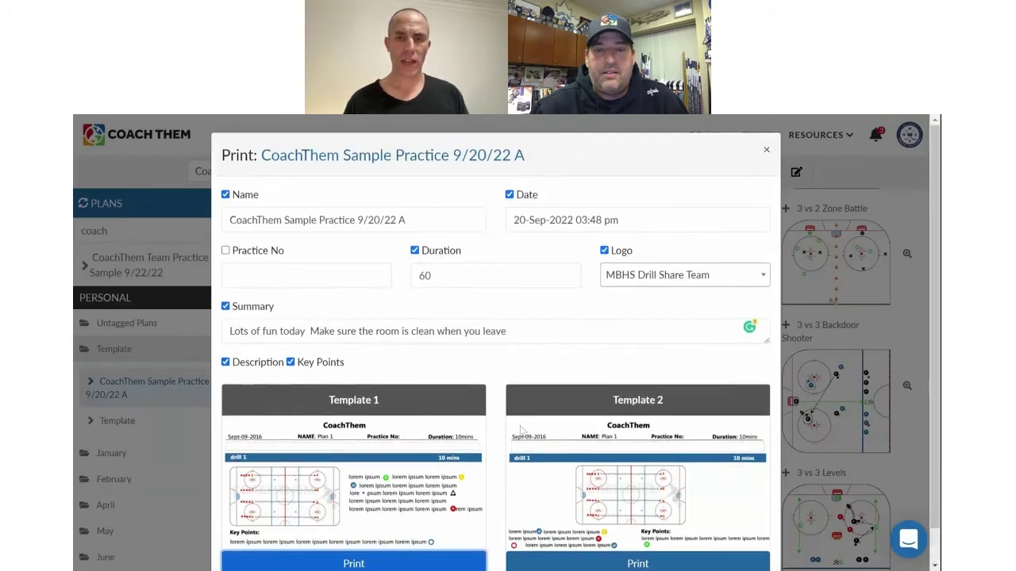
{"action": "scroll", "coordinate": [436, 447], "scroll_direction": "down", "scroll_amount": 1}
{"action": "left_click", "coordinate": [405, 537]}
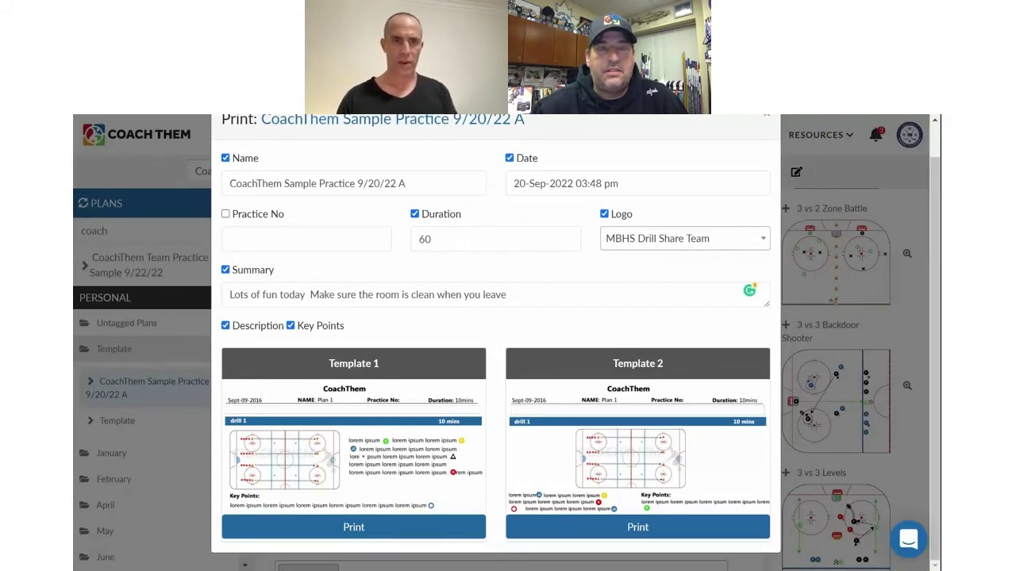
{"action": "key", "text": "Tab"}
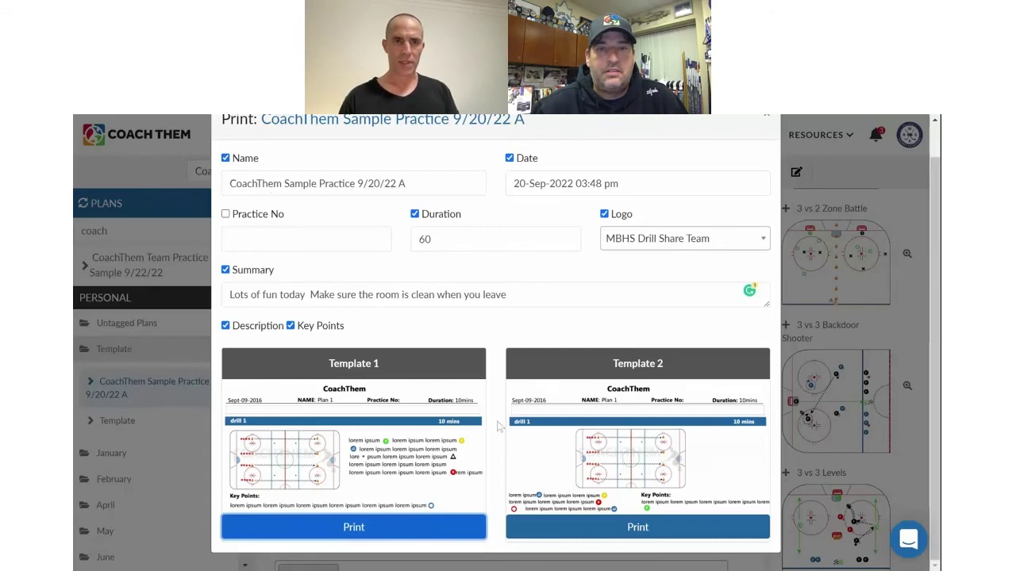
{"action": "key", "text": "Return"}
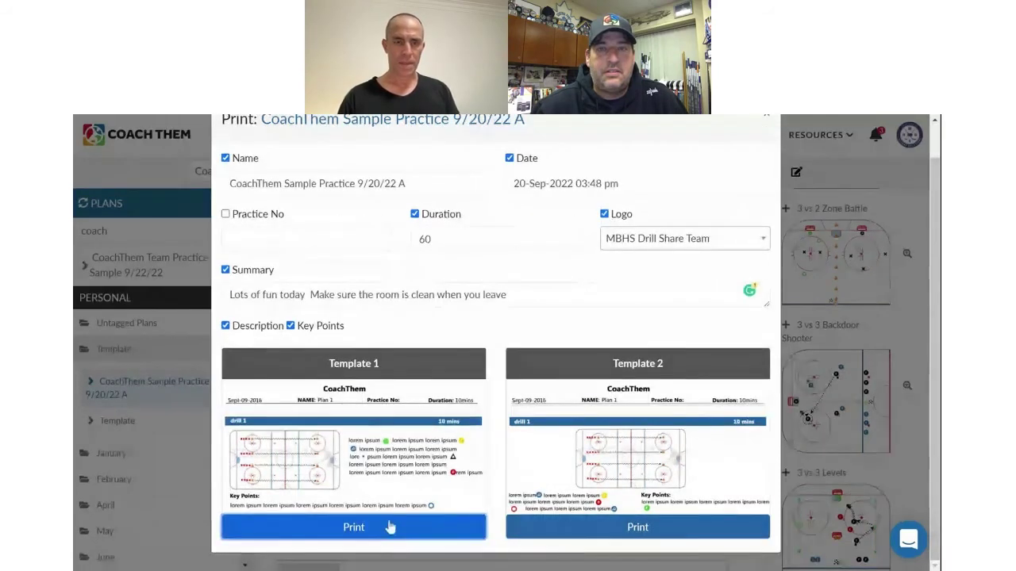
{"action": "left_click", "coordinate": [390, 527]}
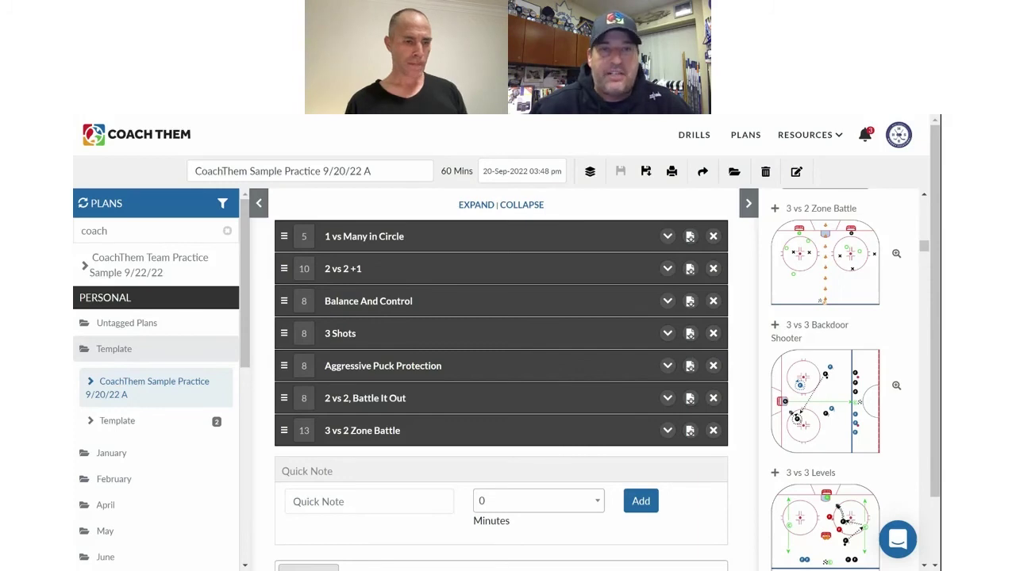
- Open the practice plan's sharing options and look through the teams it can be shared with
{"action": "left_click", "coordinate": [703, 171]}
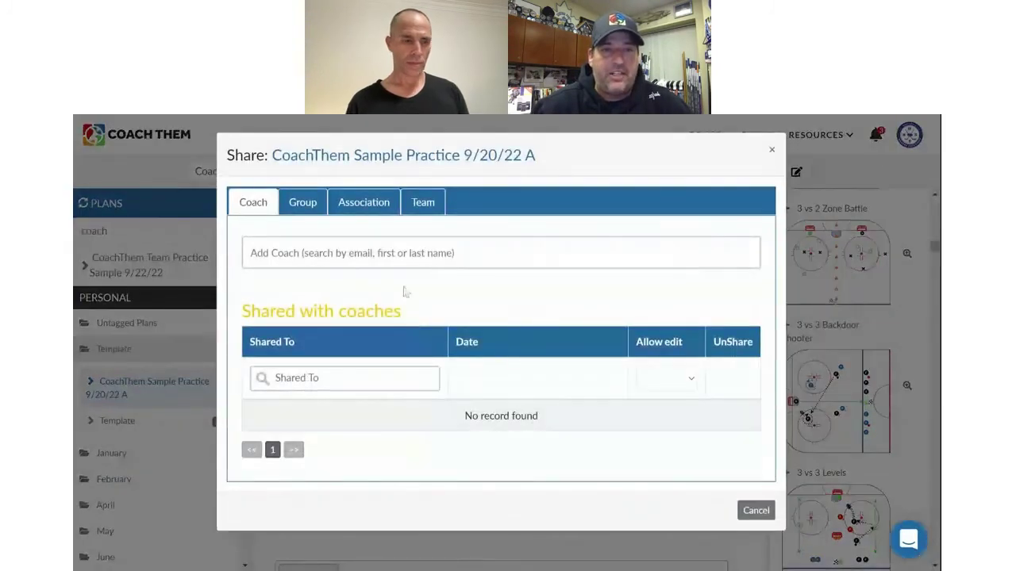
{"action": "left_click", "coordinate": [425, 205]}
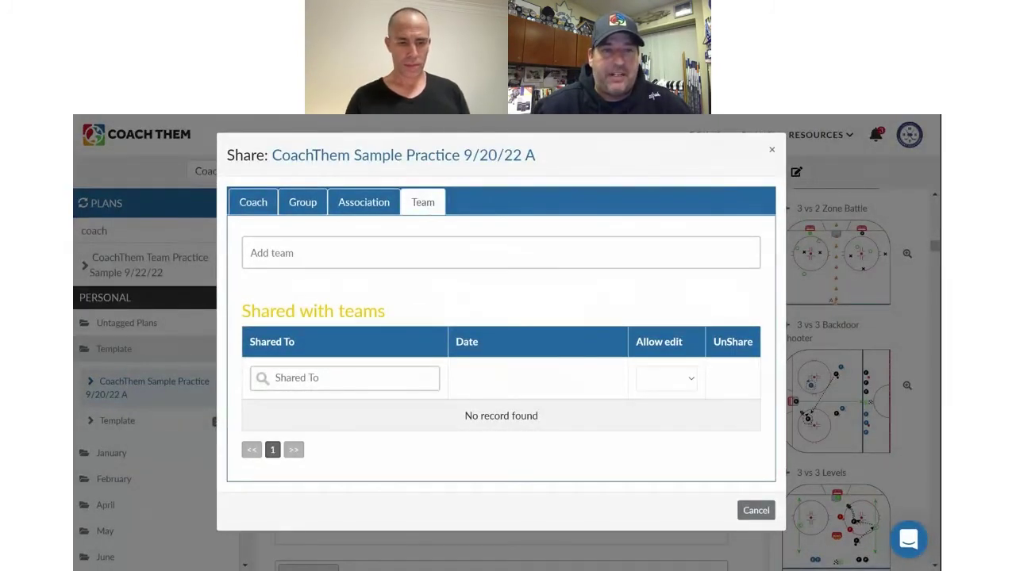
{"action": "left_click", "coordinate": [288, 264]}
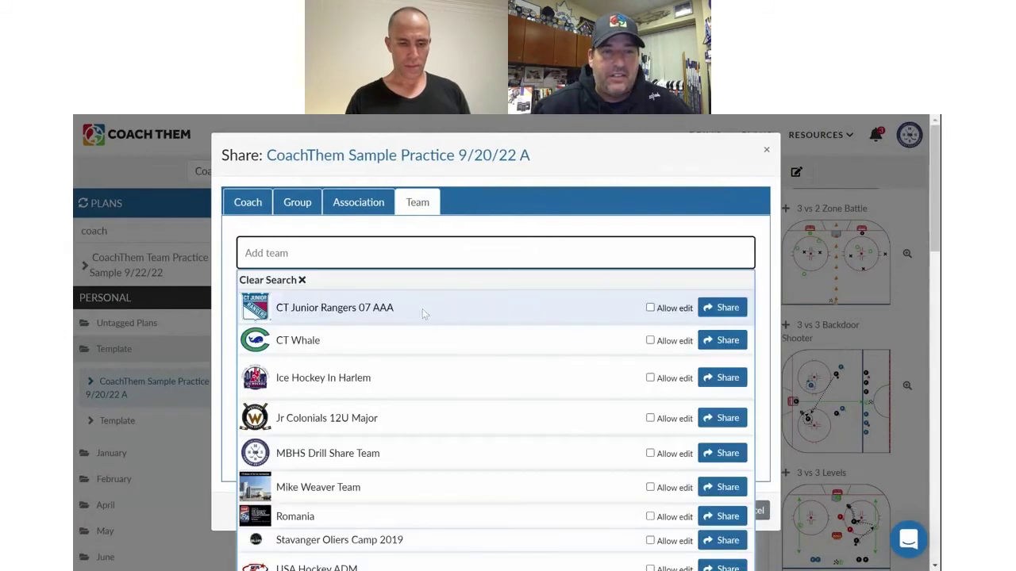
{"action": "scroll", "coordinate": [359, 405], "scroll_direction": "down", "scroll_amount": 3}
{"action": "scroll", "coordinate": [358, 405], "scroll_direction": "down", "scroll_amount": 2}
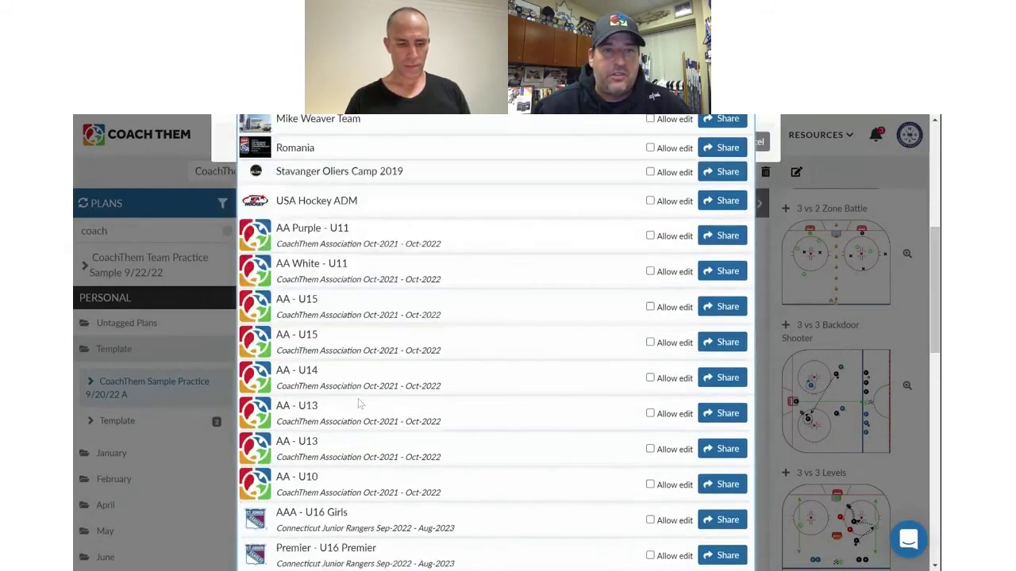
{"action": "scroll", "coordinate": [359, 405], "scroll_direction": "up", "scroll_amount": 5}
- Share the practice plan with the CoachThem Creation Series group that has the photo logo, allow editing, and close the sharing options
{"action": "left_click", "coordinate": [298, 202]}
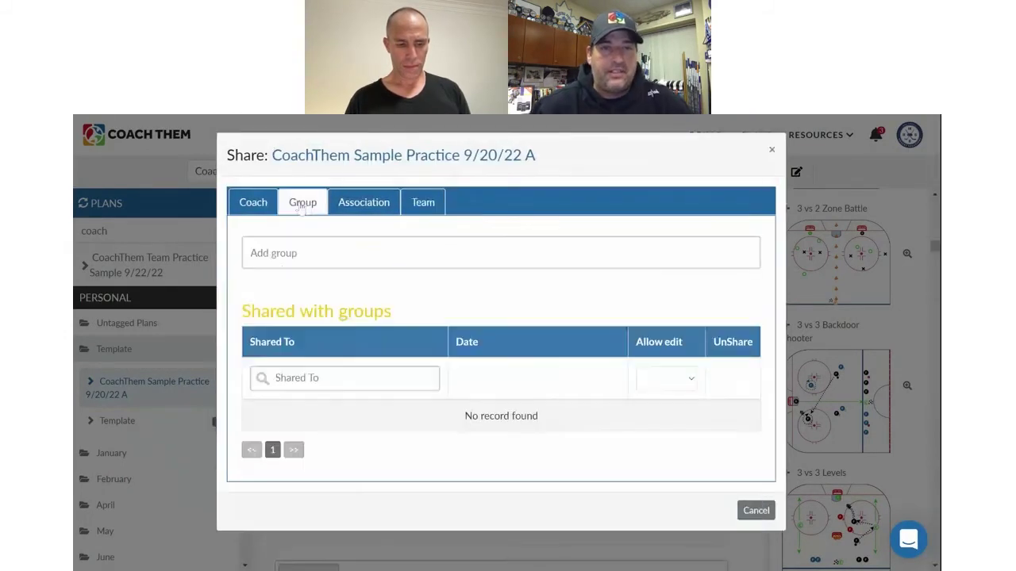
{"action": "type", "text": "co"}
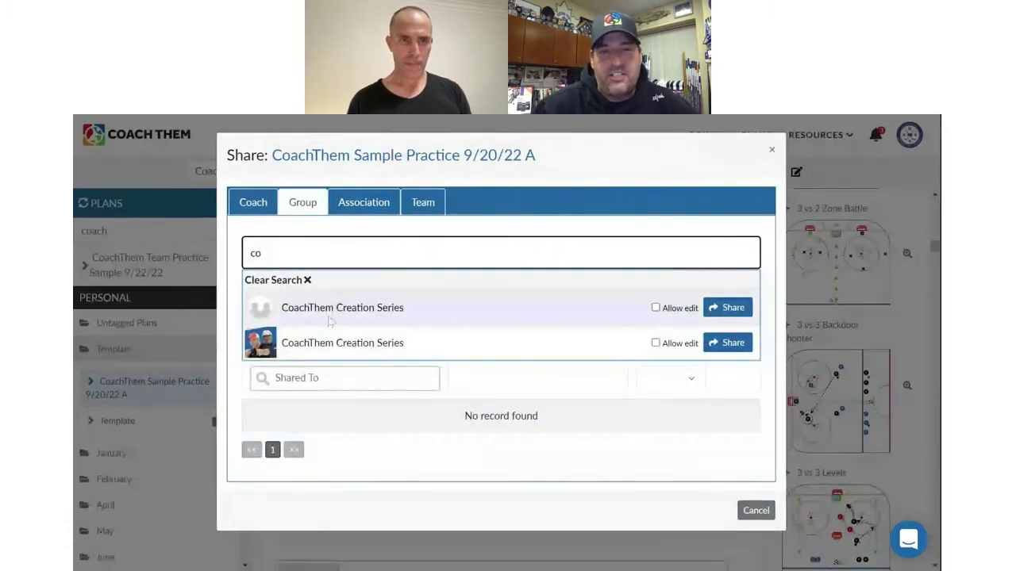
{"action": "left_click", "coordinate": [655, 342]}
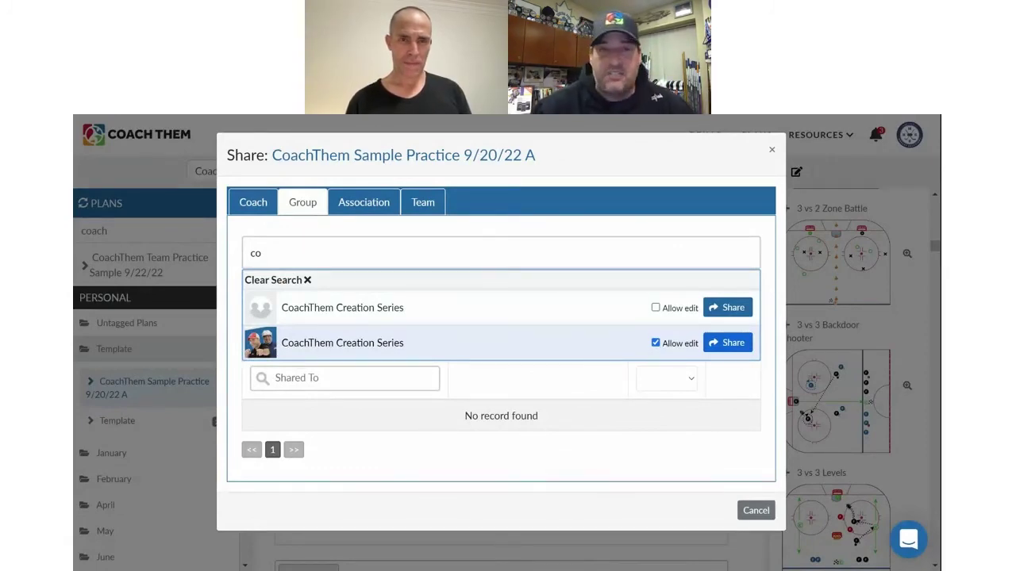
{"action": "left_click", "coordinate": [723, 345]}
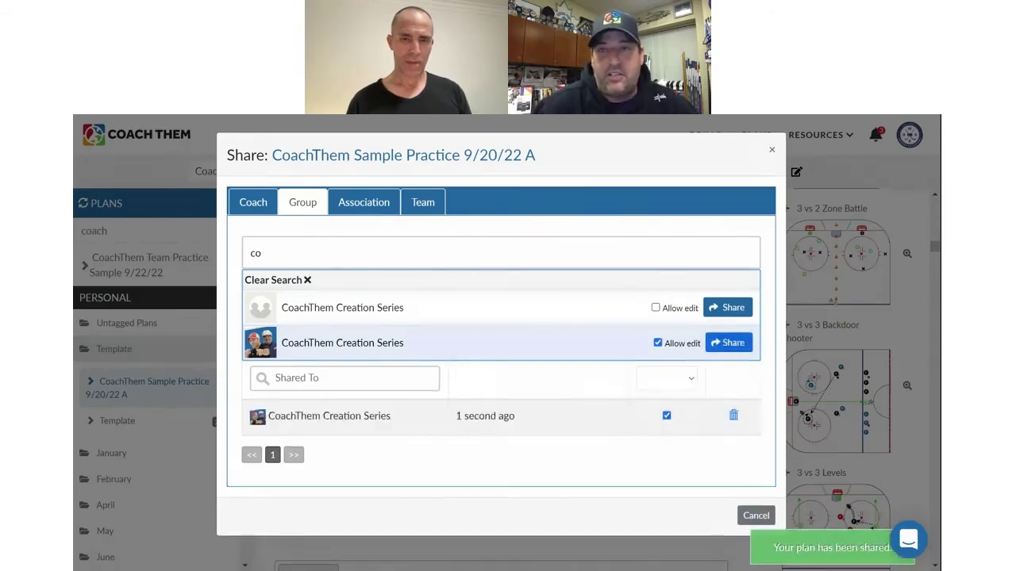
{"action": "left_click", "coordinate": [772, 149]}
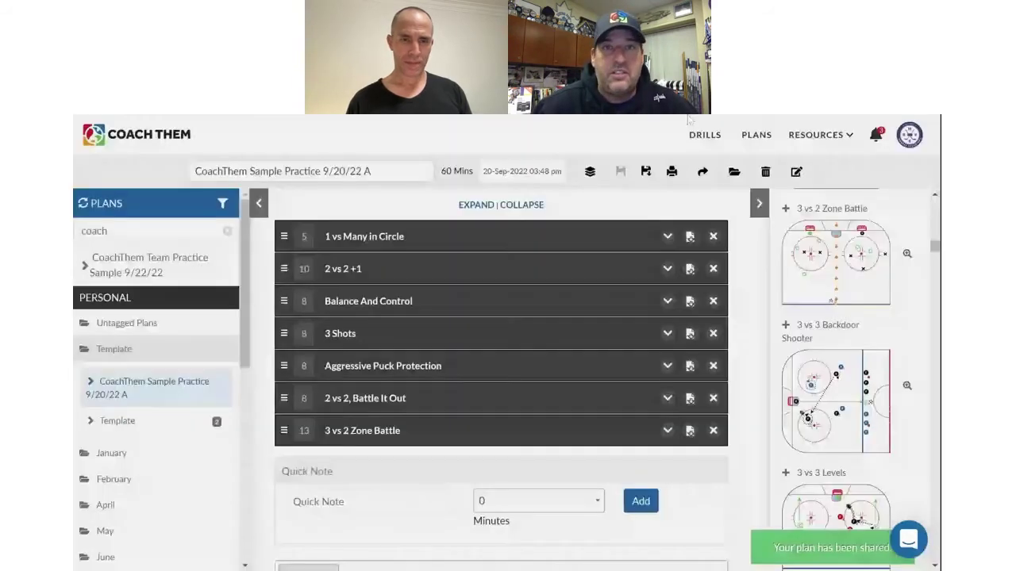